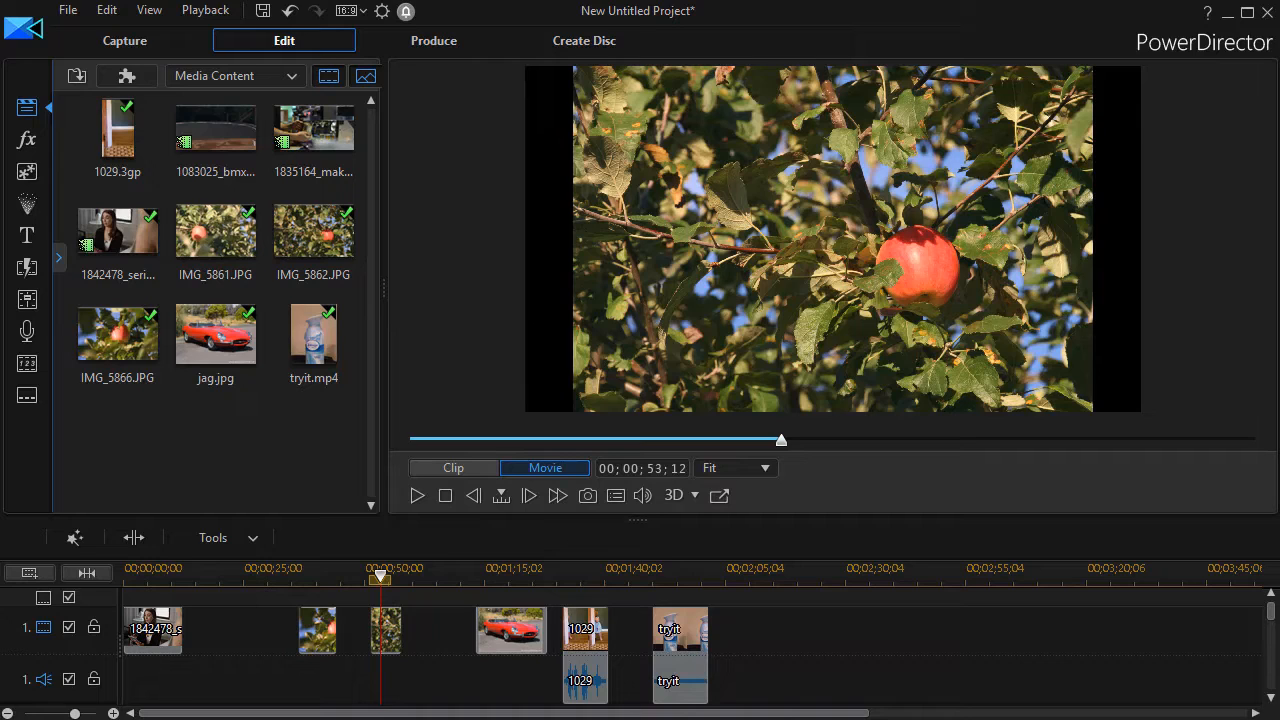
- View the file, image and EXIF properties of the IMG_5862 clip on the timeline
{"action": "left_click", "coordinate": [388, 635]}
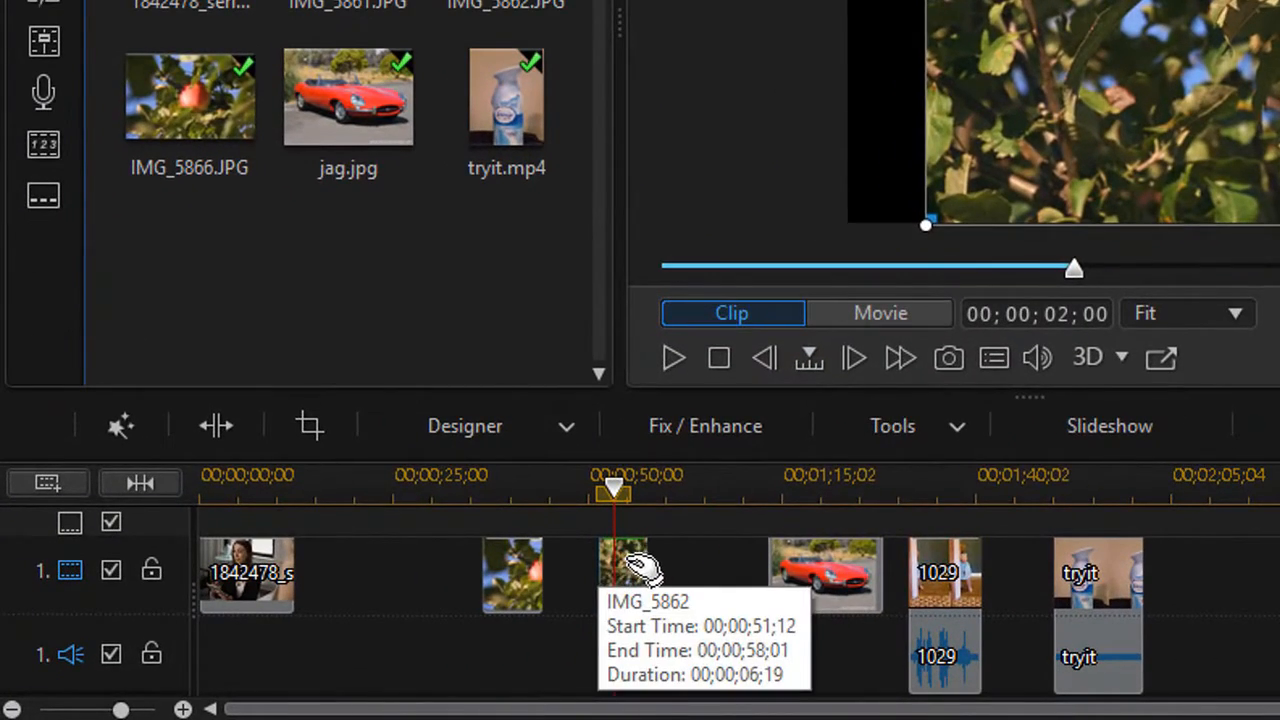
{"action": "right_click", "coordinate": [635, 565]}
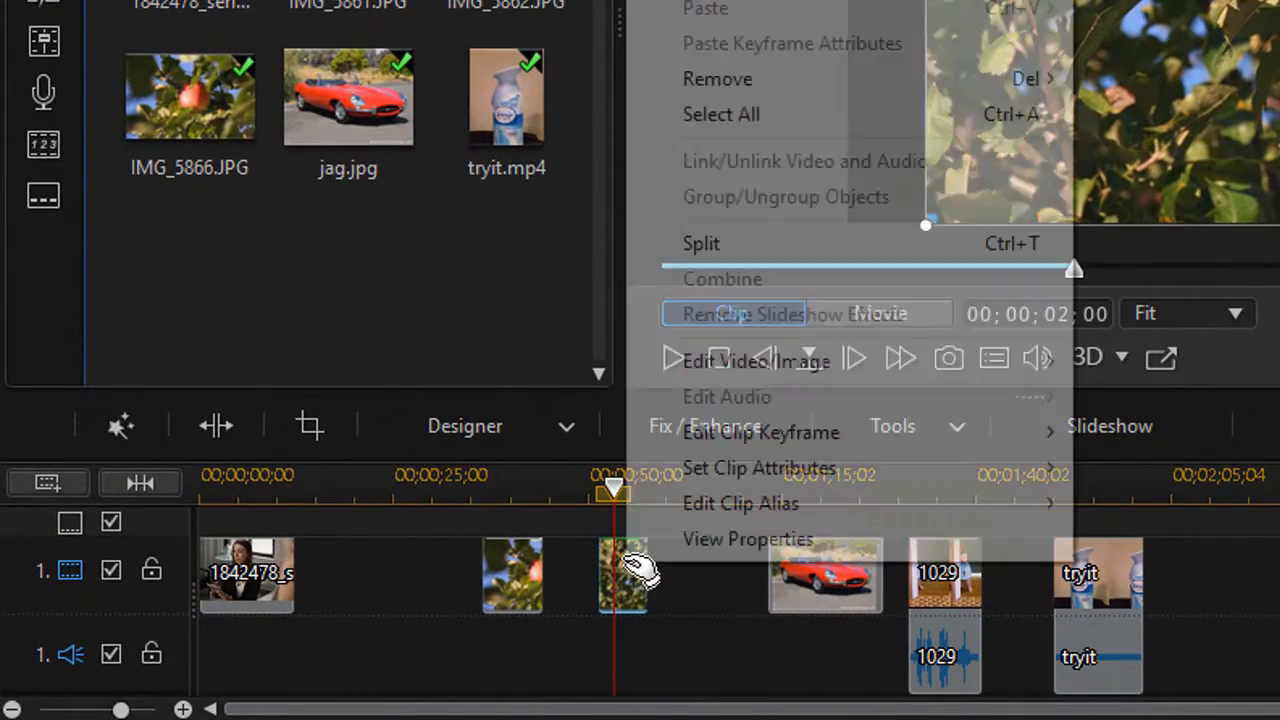
{"action": "left_click", "coordinate": [701, 540]}
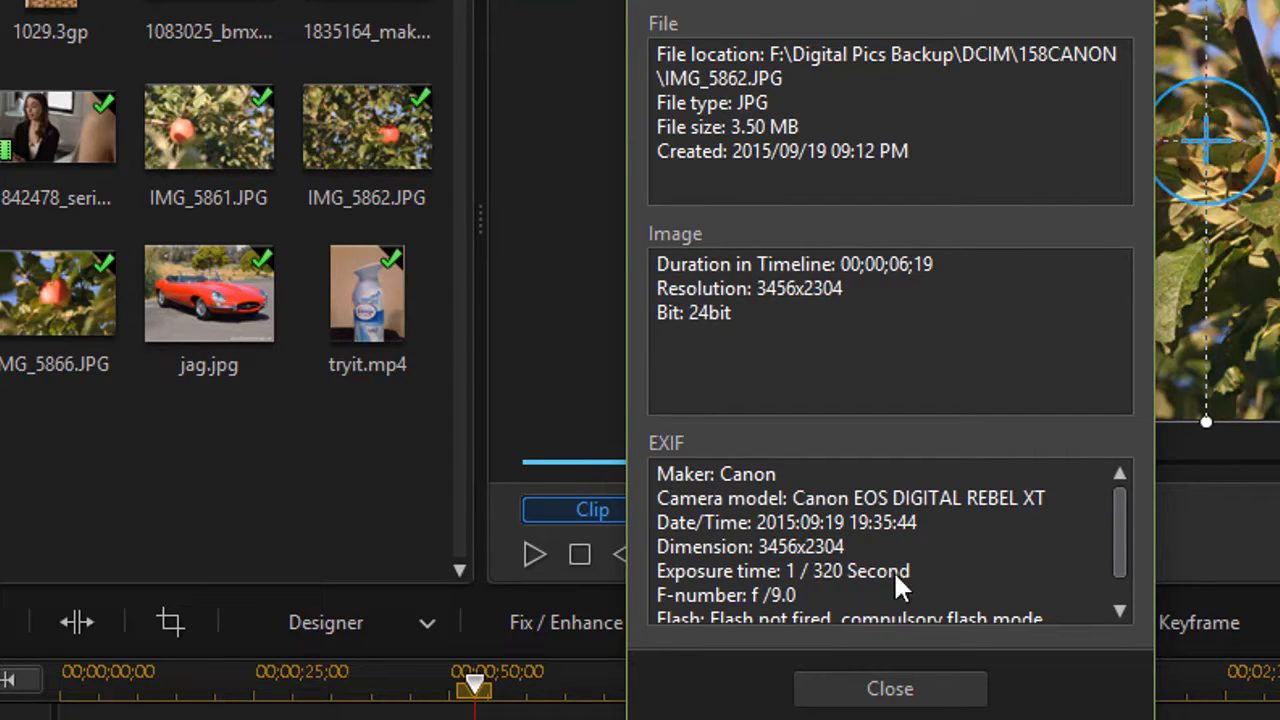
{"action": "left_click", "coordinate": [900, 694]}
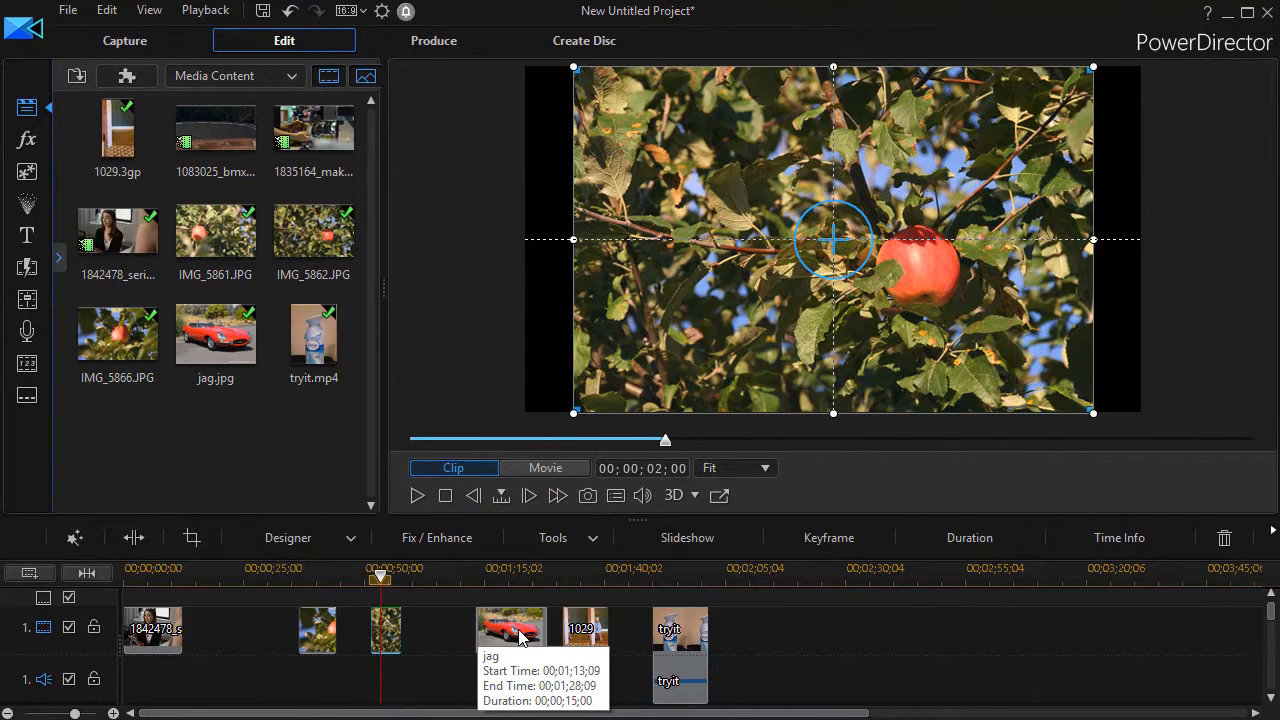
- View the file, image and EXIF properties of the jag clip on the timeline
{"action": "left_click", "coordinate": [519, 637]}
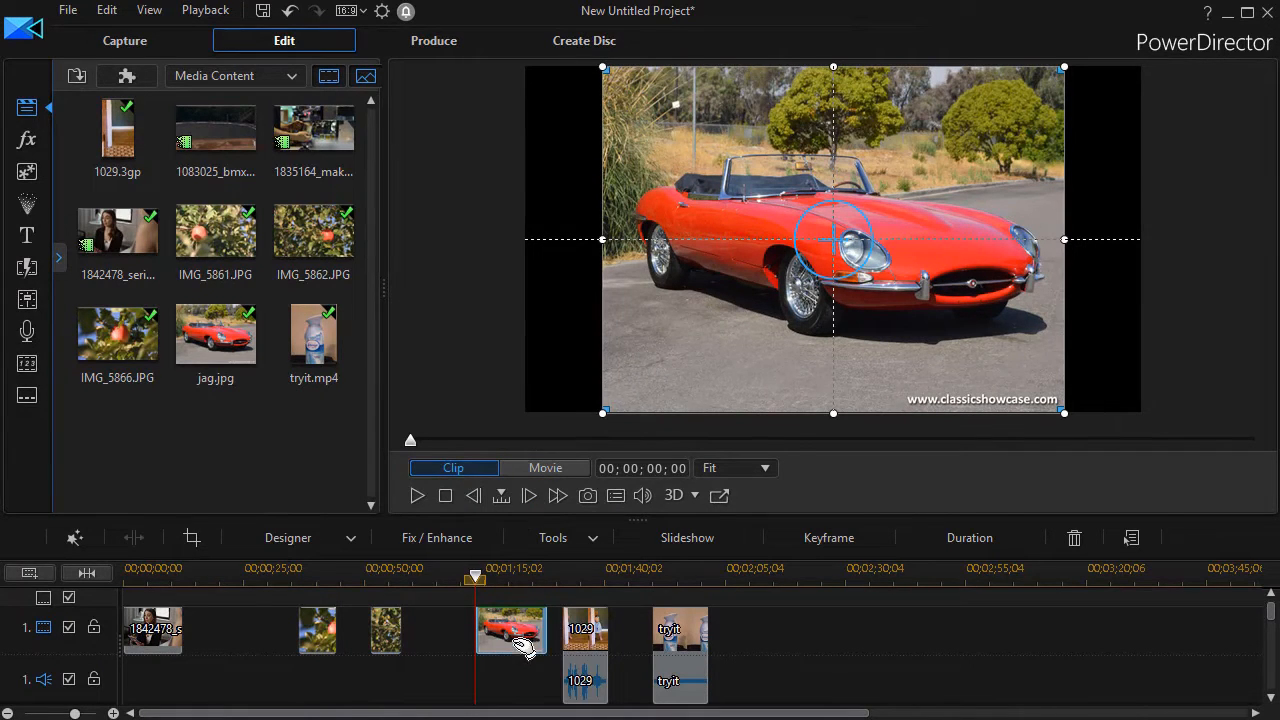
{"action": "right_click", "coordinate": [513, 628]}
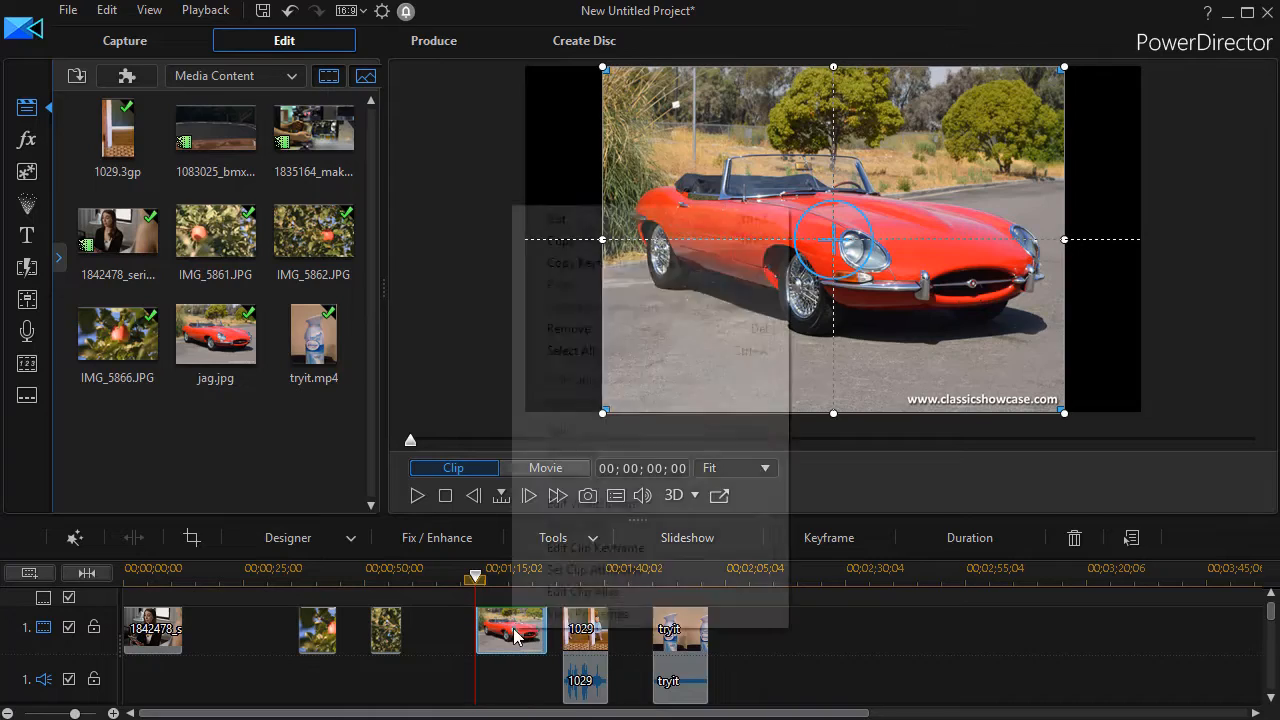
{"action": "left_click", "coordinate": [565, 616]}
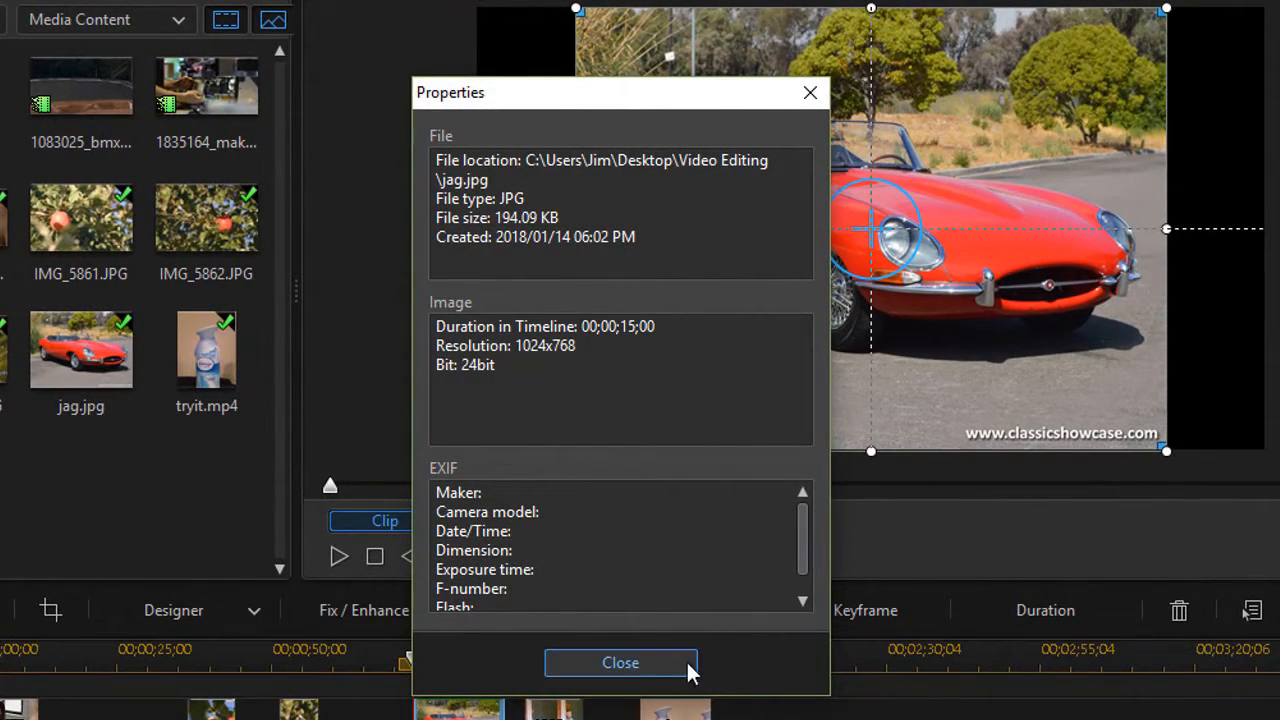
{"action": "left_click", "coordinate": [634, 666]}
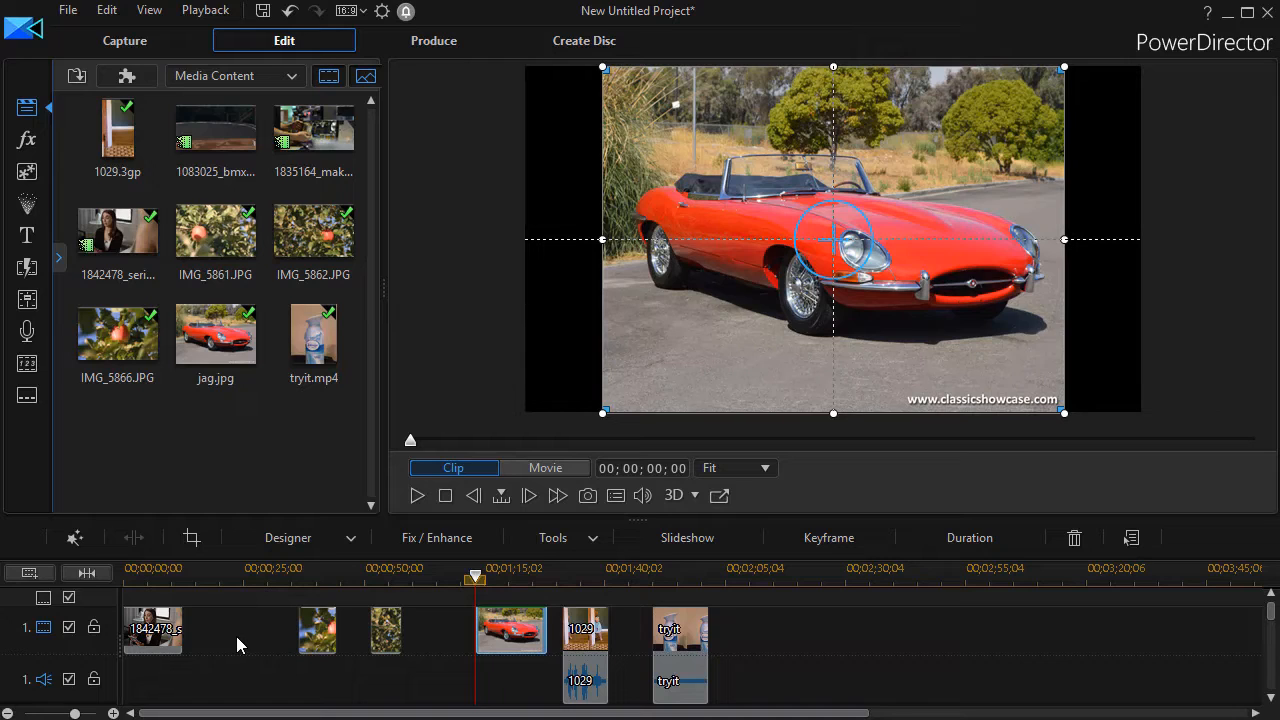
- Compare the timeline clips and check whether Time Info is offered for the IMG_5862 and jag photos
{"action": "mouse_move", "coordinate": [163, 640]}
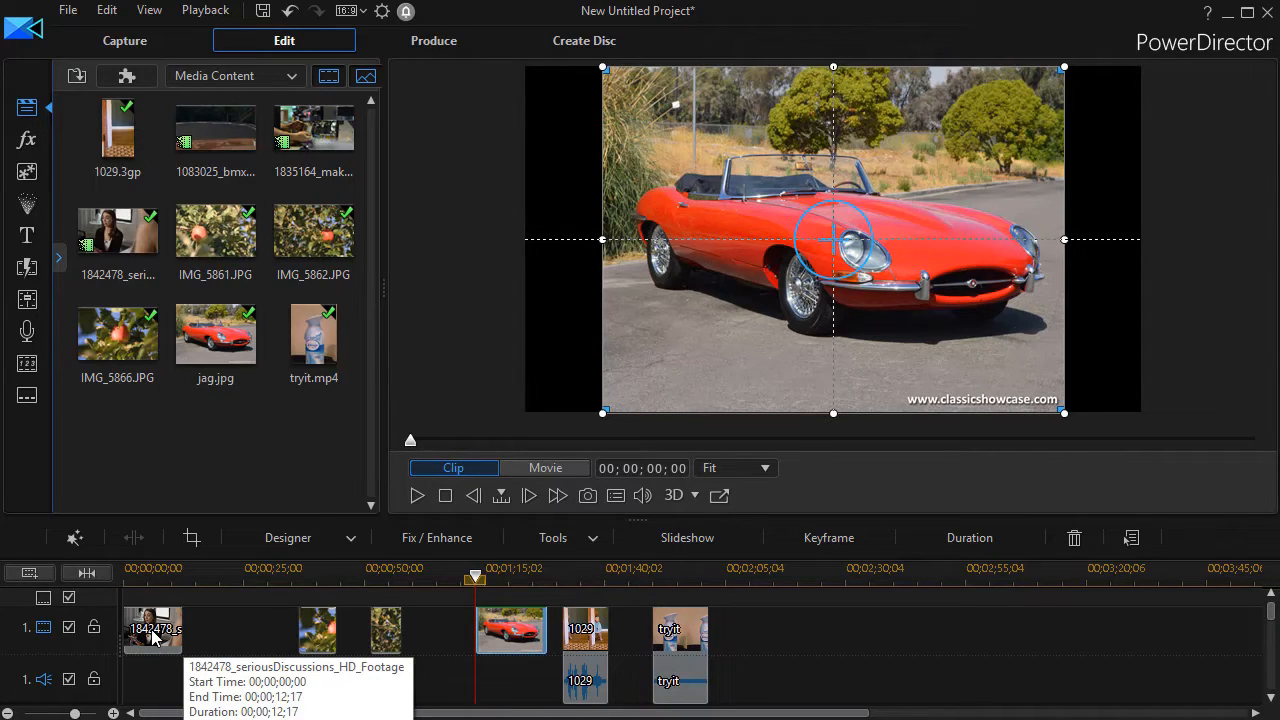
{"action": "mouse_move", "coordinate": [582, 632]}
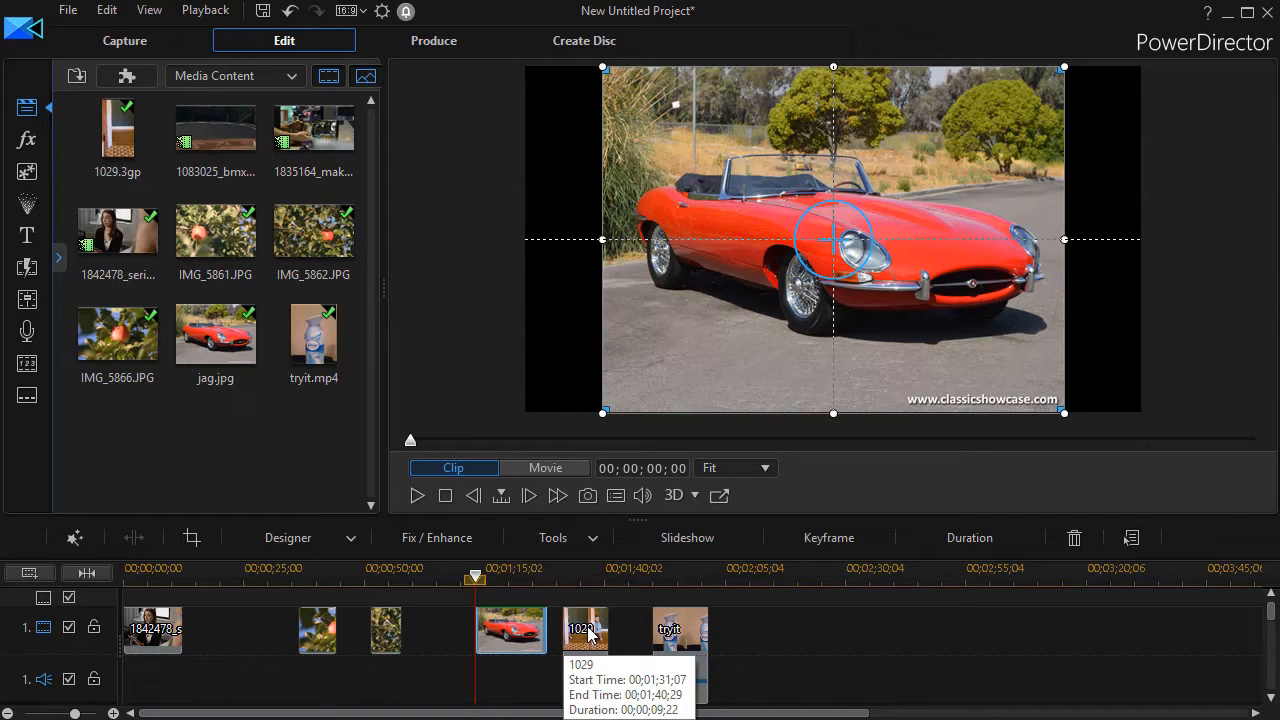
{"action": "mouse_move", "coordinate": [682, 634]}
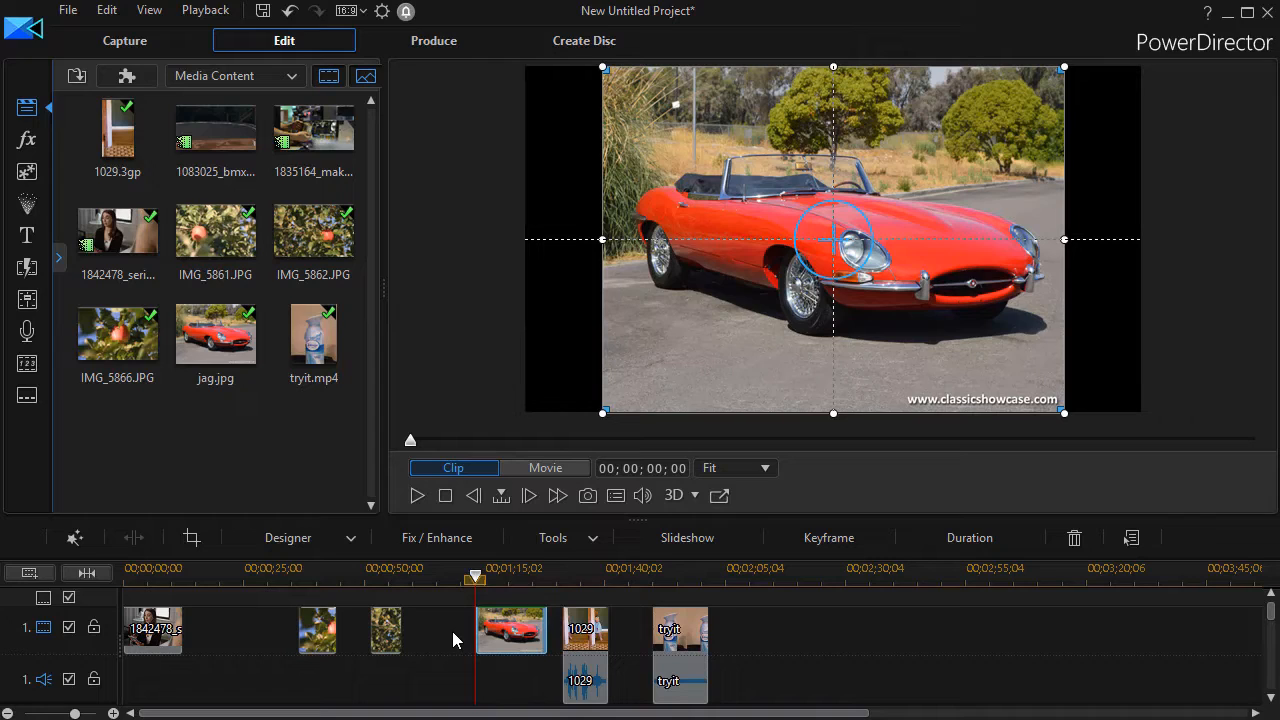
{"action": "mouse_move", "coordinate": [394, 638]}
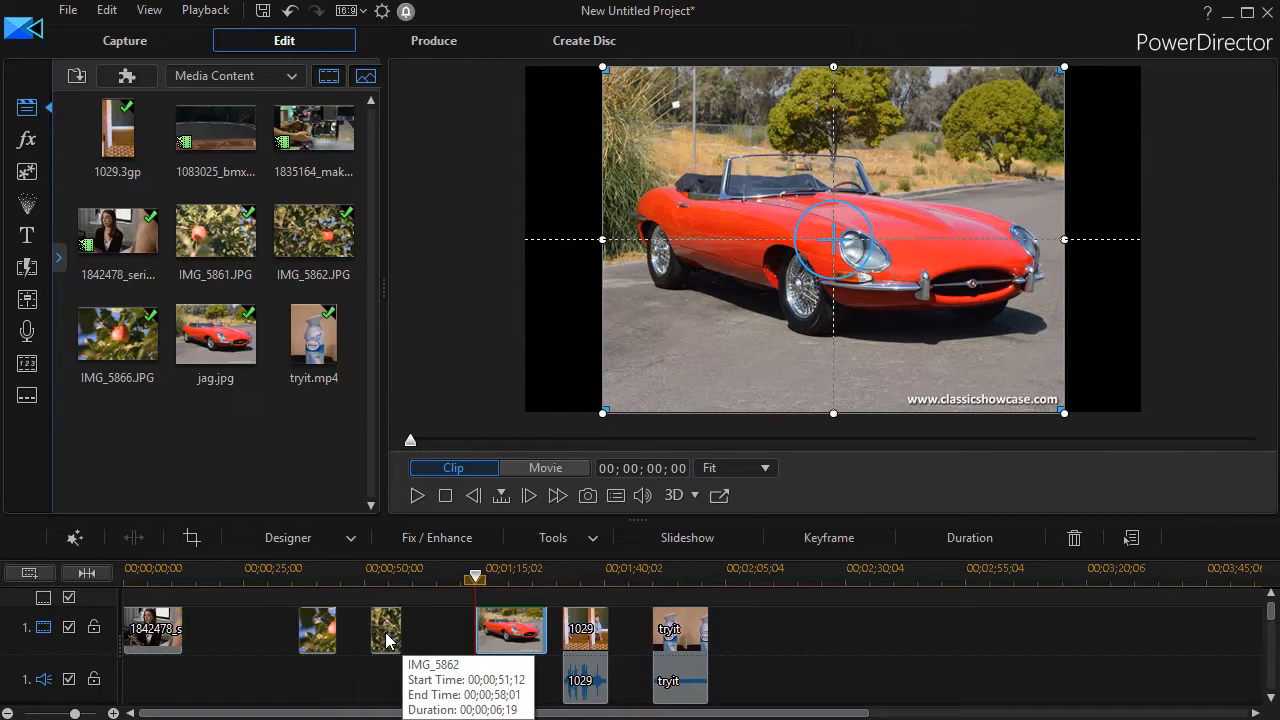
{"action": "left_click", "coordinate": [388, 640]}
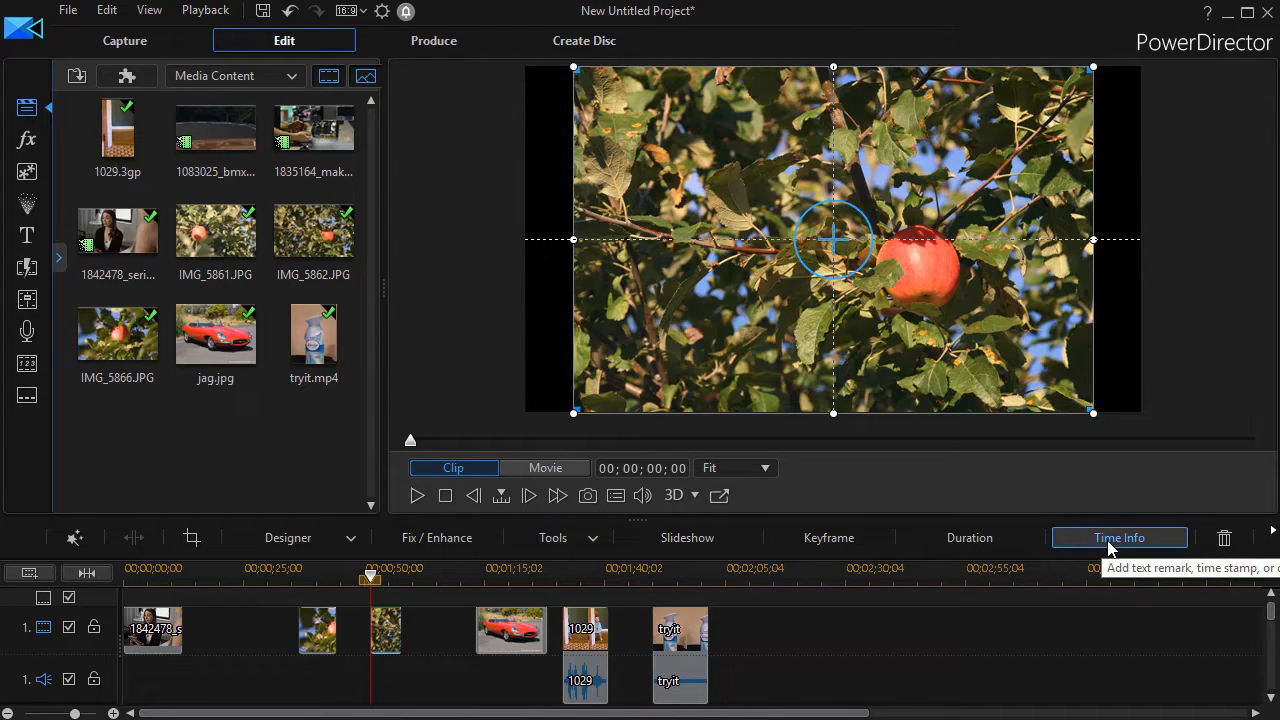
{"action": "left_click", "coordinate": [530, 630]}
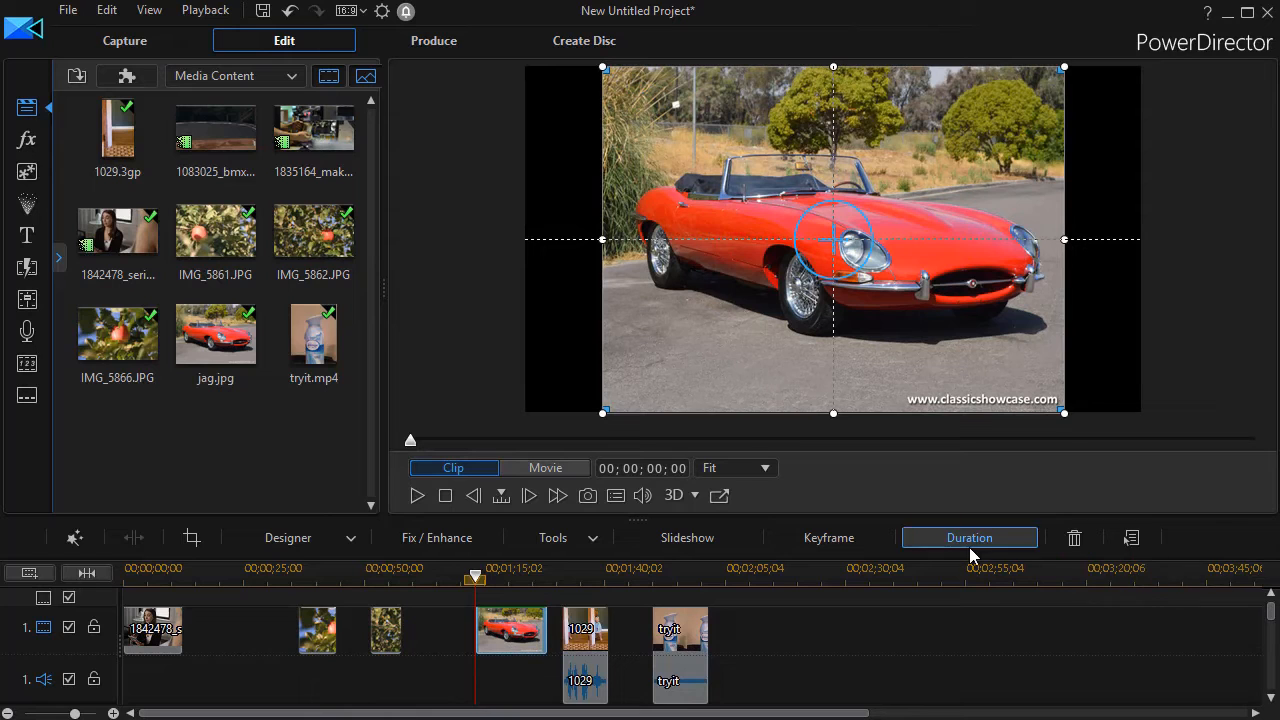
- Add a date stamp to the IMG_5862 clip's time information, using the September 19, 2015 format
{"action": "left_click", "coordinate": [392, 638]}
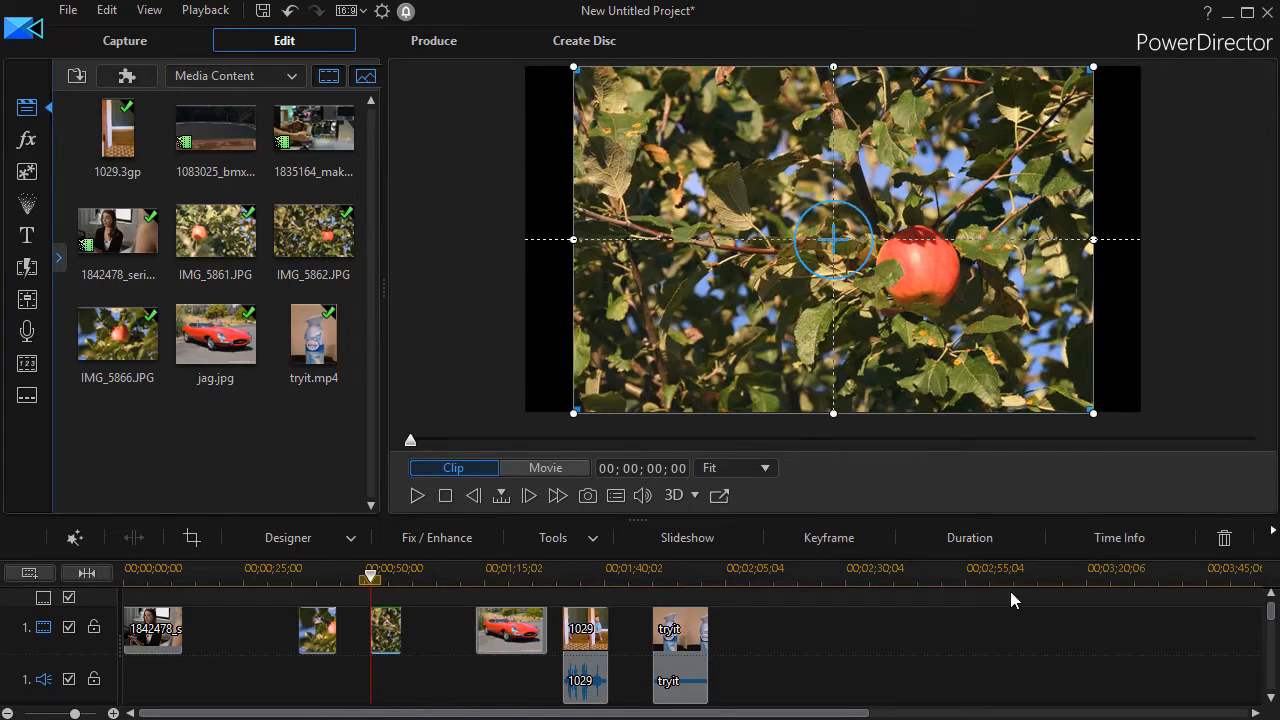
{"action": "left_click", "coordinate": [1092, 541]}
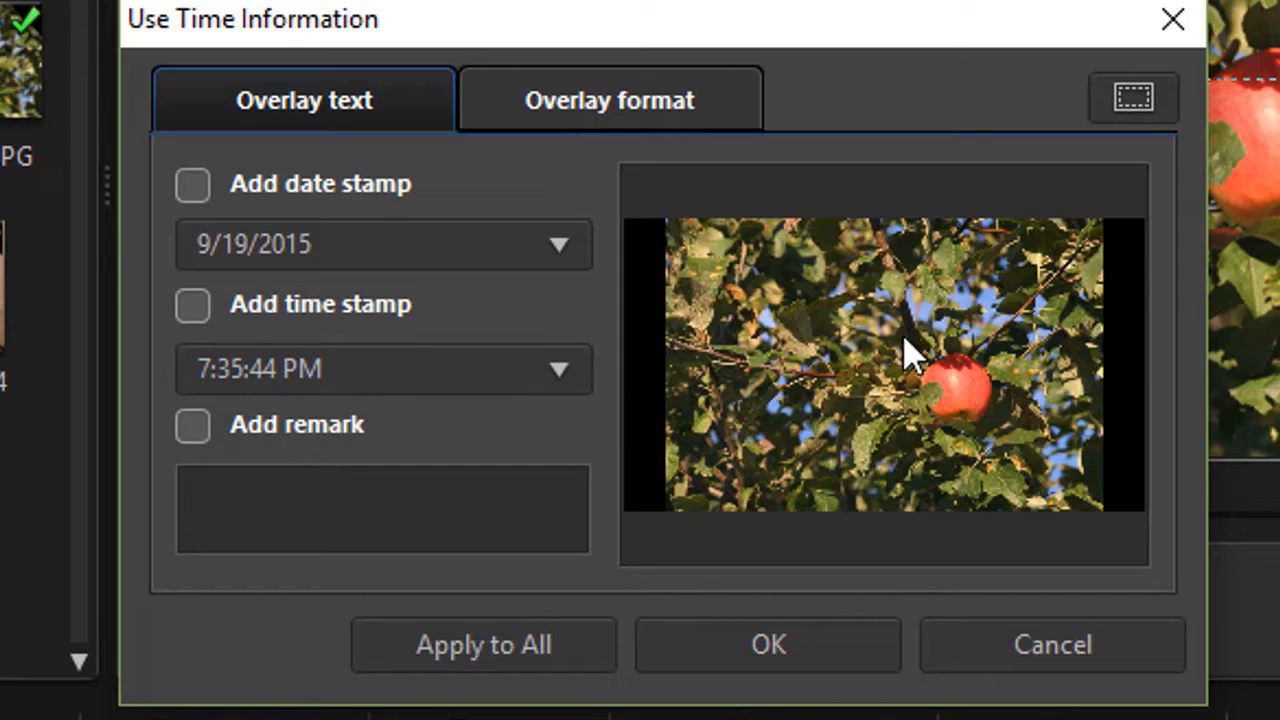
{"action": "left_click", "coordinate": [192, 186]}
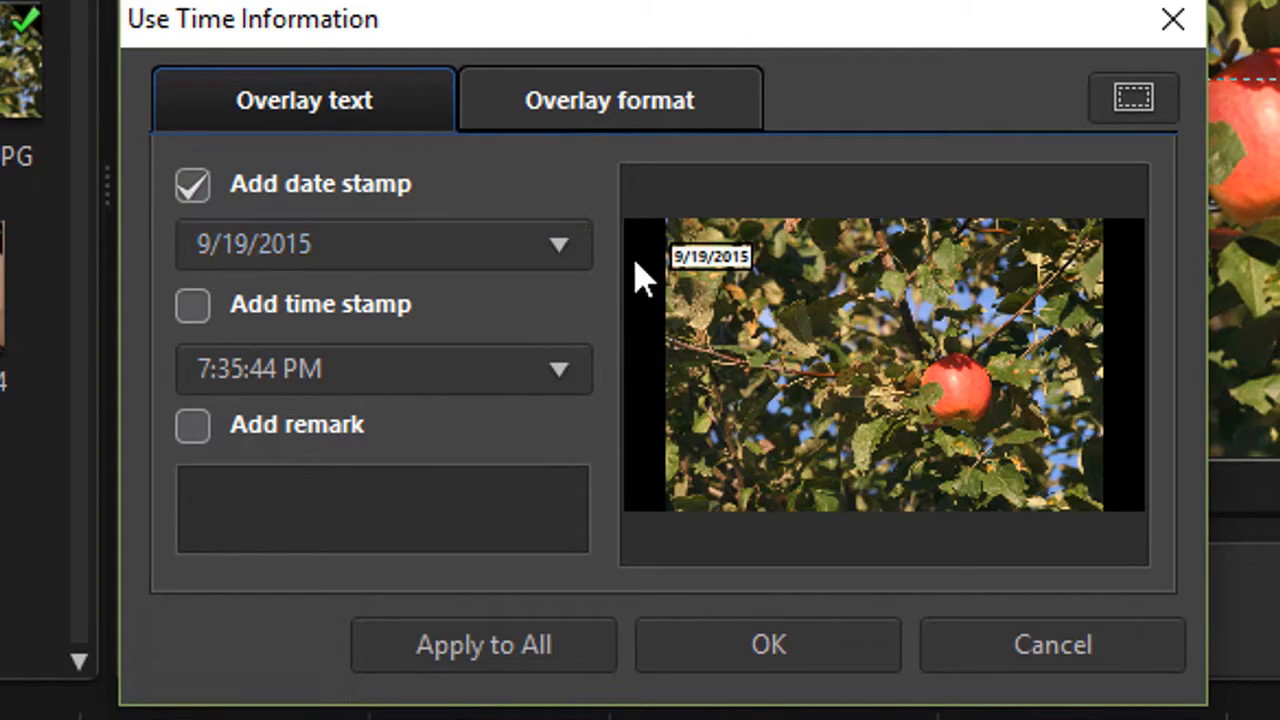
{"action": "left_click", "coordinate": [564, 249]}
{"action": "left_click_drag", "start_coordinate": [578, 420], "coordinate": [571, 552]}
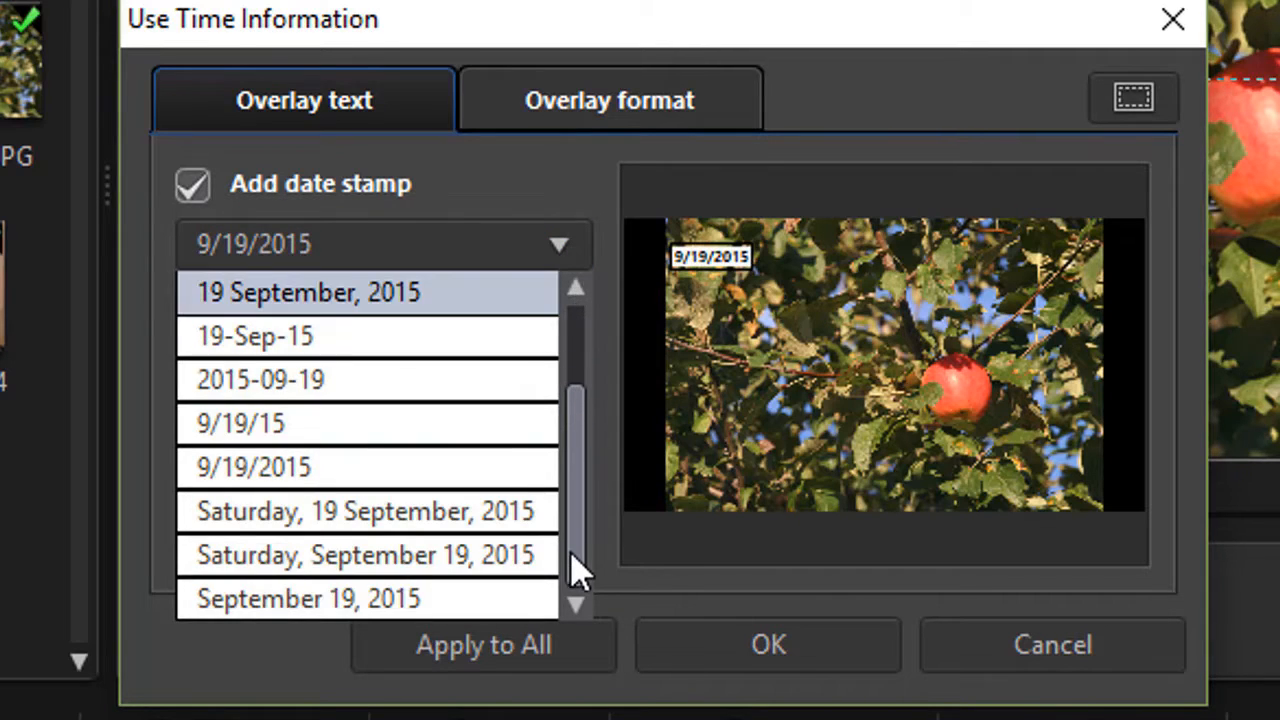
{"action": "left_click", "coordinate": [290, 600]}
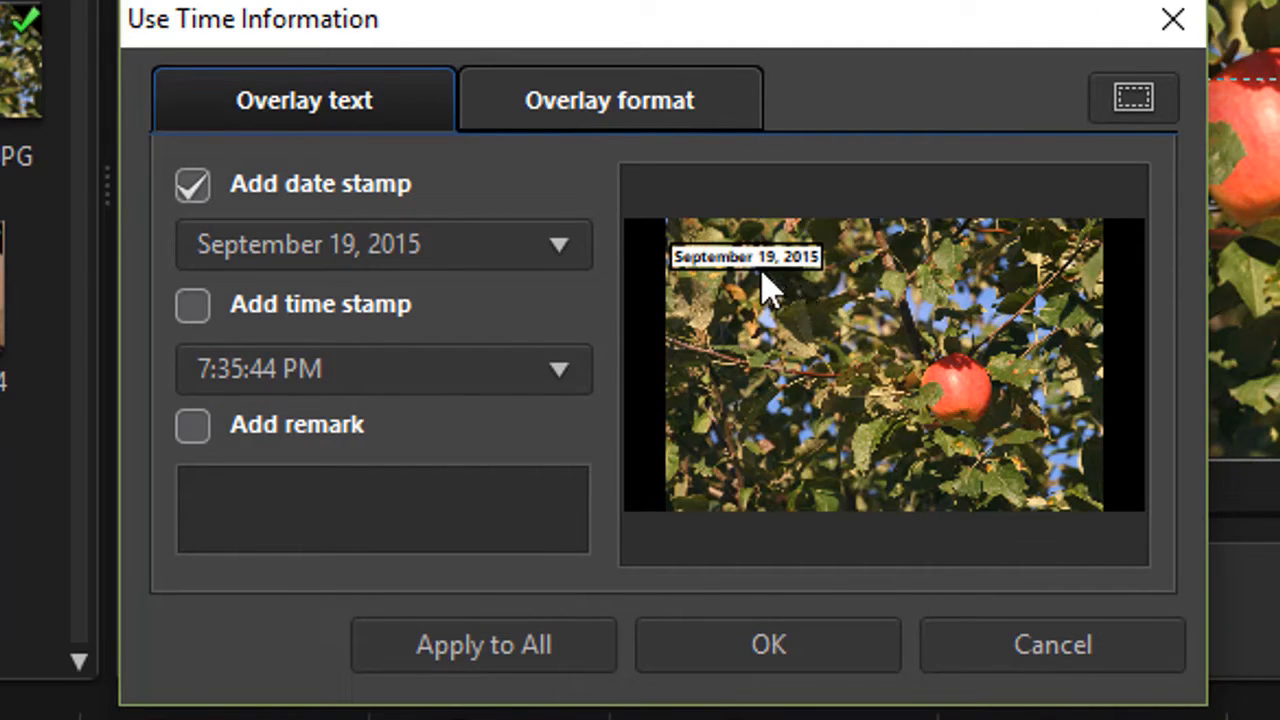
- Add a time stamp to the overlay text in the 7:35:44 PM format
{"action": "left_click", "coordinate": [200, 312]}
{"action": "left_click", "coordinate": [566, 376]}
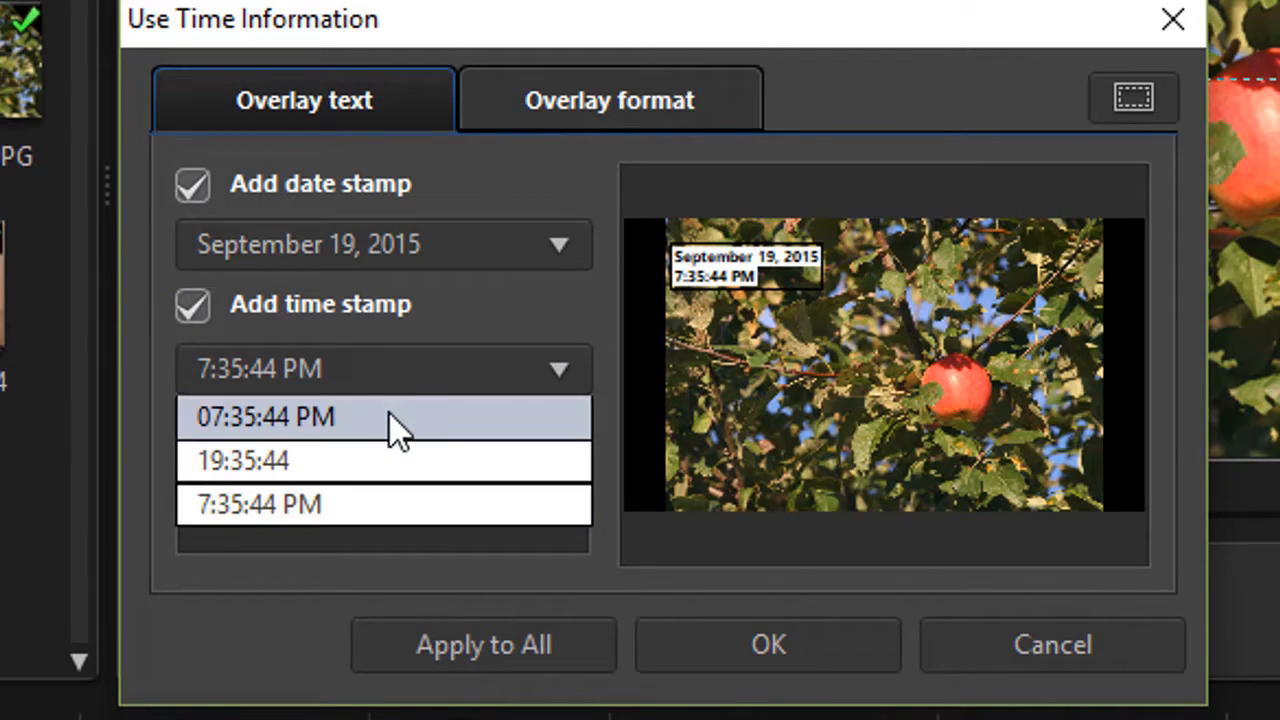
{"action": "left_click", "coordinate": [370, 505]}
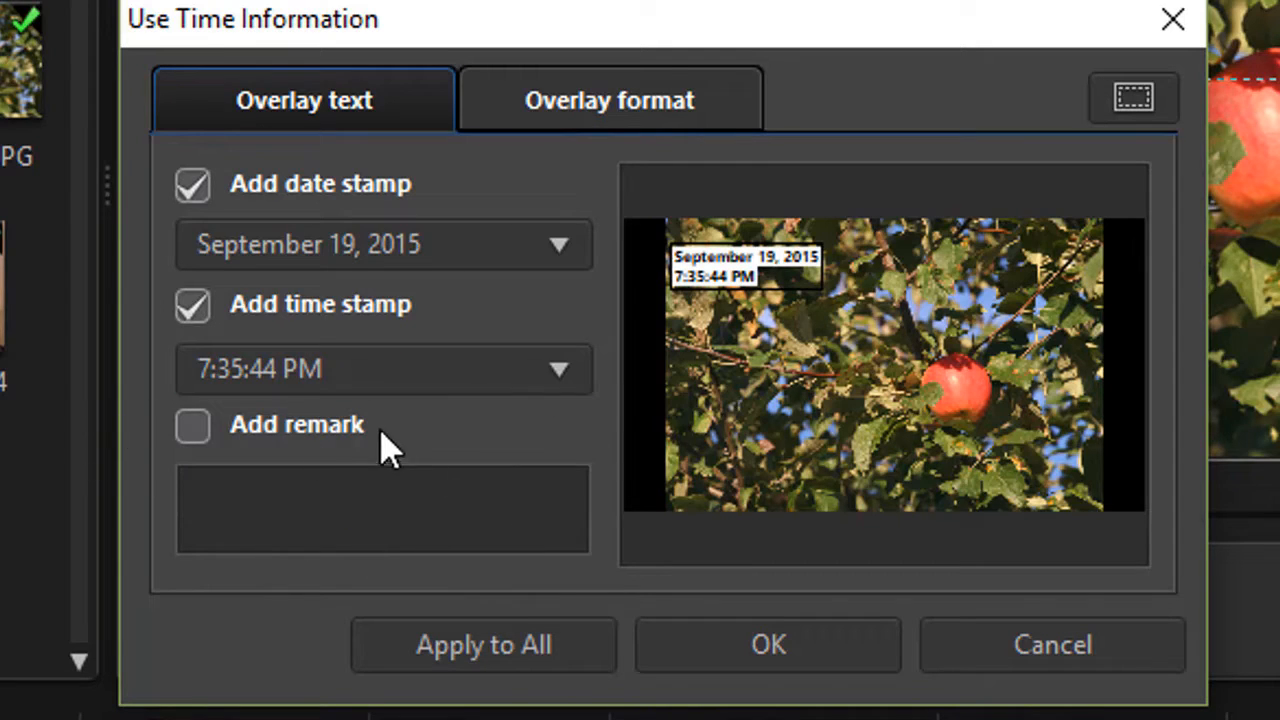
- Add the remark "Ganny Smith Apple" to the overlay text
{"action": "left_click", "coordinate": [195, 428]}
{"action": "left_click", "coordinate": [291, 500]}
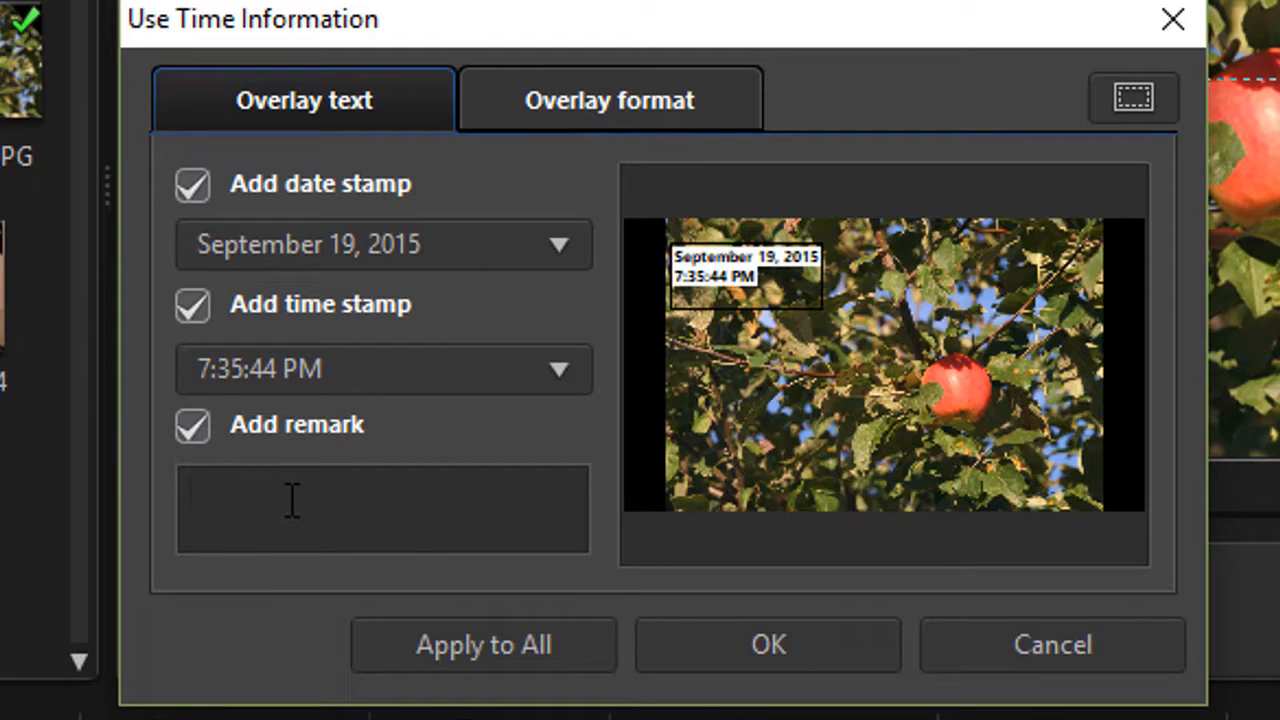
{"action": "type", "text": "Ganny S"}
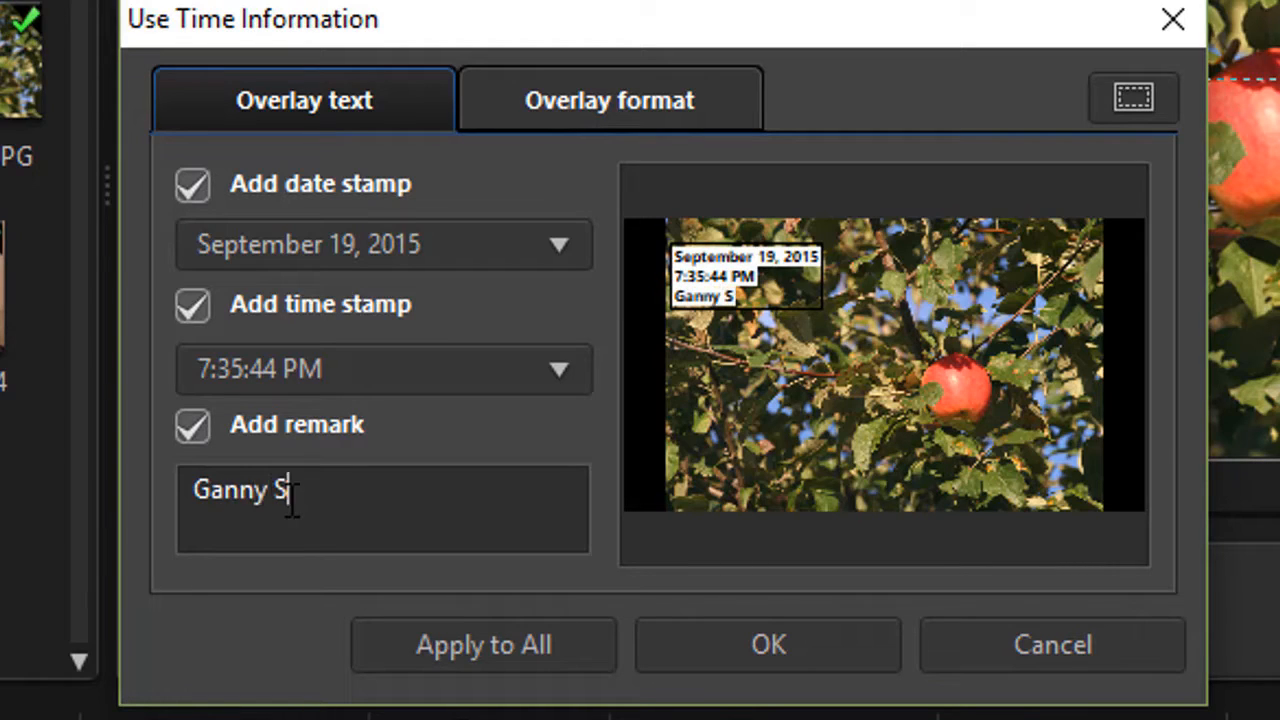
{"action": "type", "text": "mith Apple"}
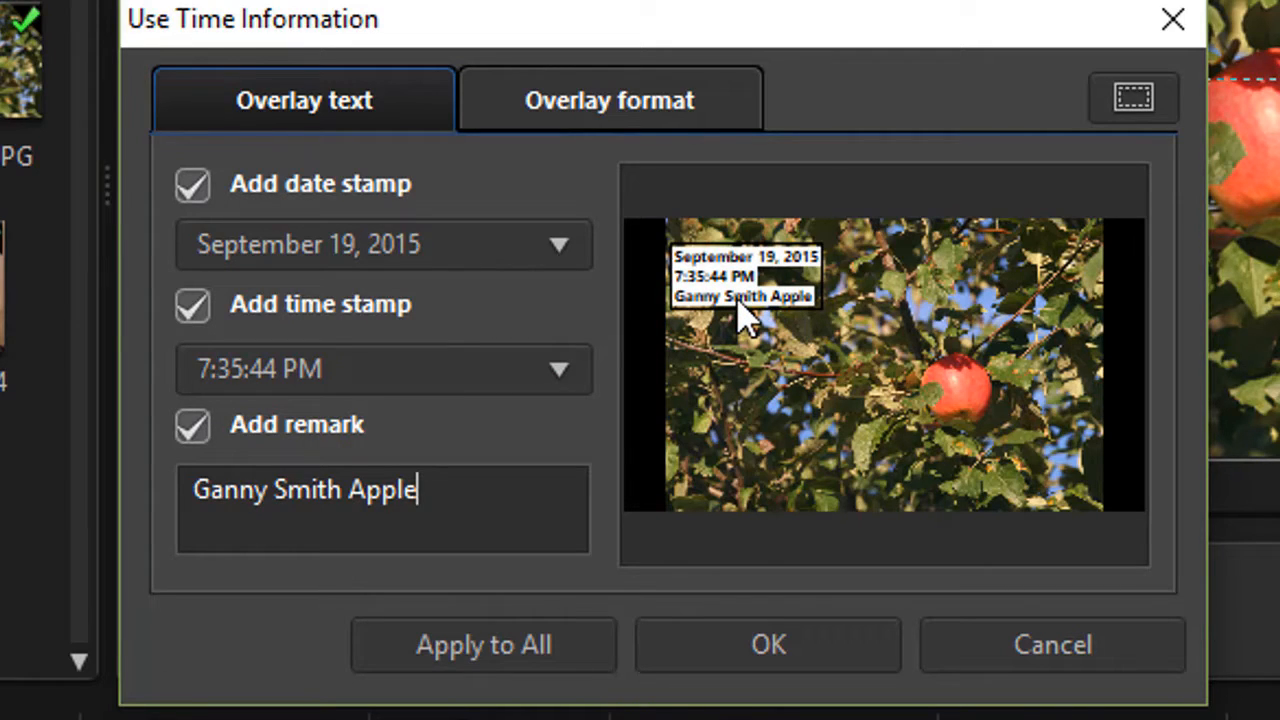
- Set the order of the overlay text to Comment;Date;Time
{"action": "left_click", "coordinate": [603, 100]}
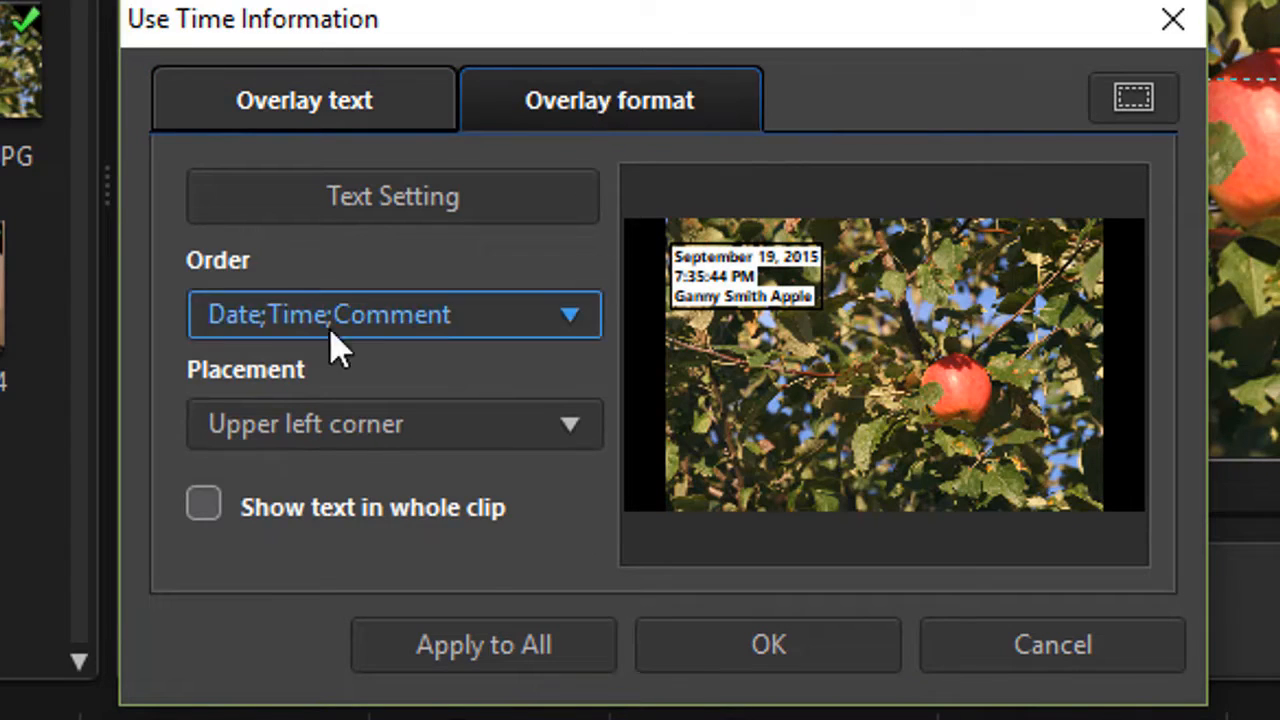
{"action": "left_click", "coordinate": [572, 318]}
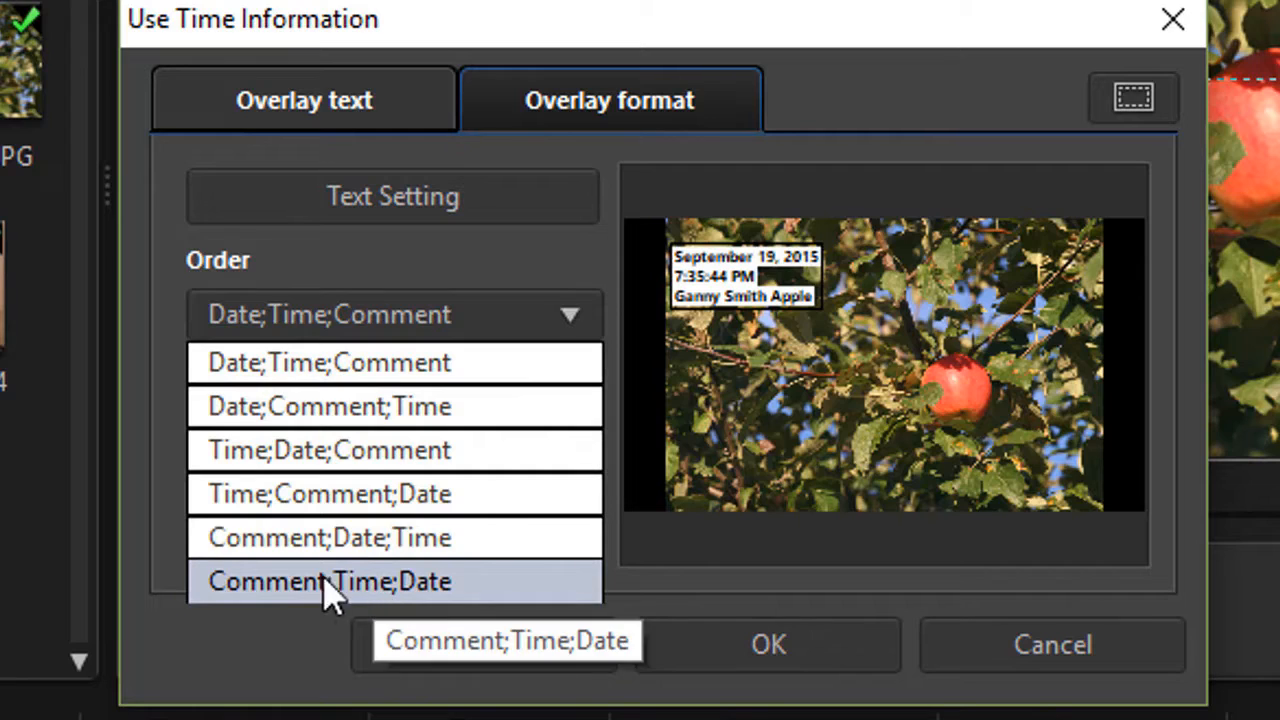
{"action": "left_click", "coordinate": [330, 540]}
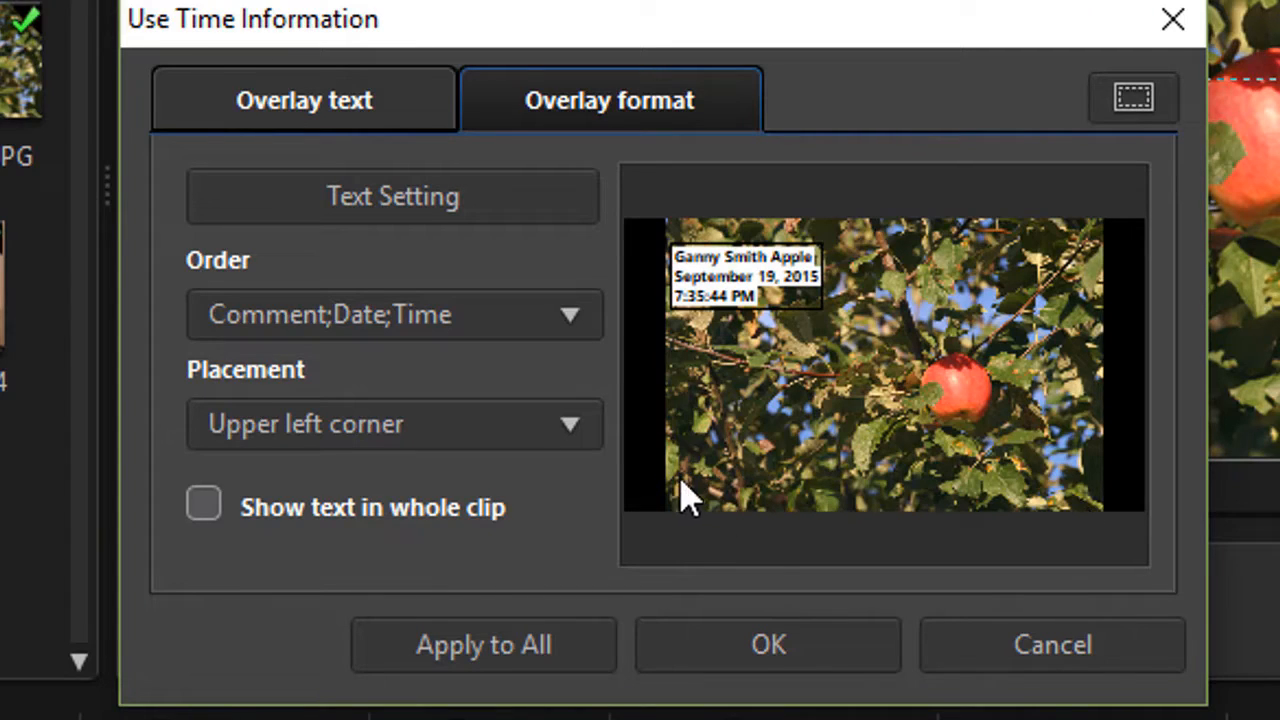
{"action": "left_click", "coordinate": [203, 505]}
- Set the overlay text's font size to 48 in the text settings
{"action": "left_click", "coordinate": [352, 208]}
{"action": "left_click", "coordinate": [587, 135]}
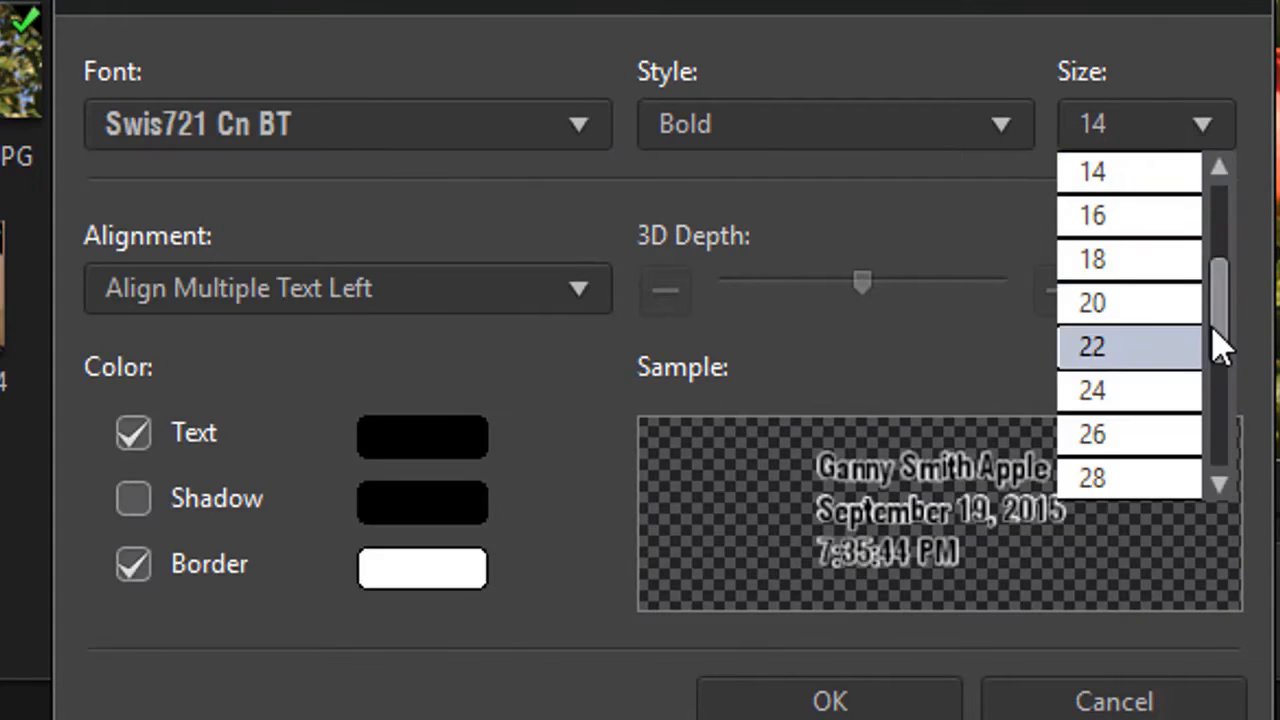
{"action": "left_click_drag", "start_coordinate": [1211, 329], "coordinate": [1209, 428]}
{"action": "left_click", "coordinate": [1115, 258]}
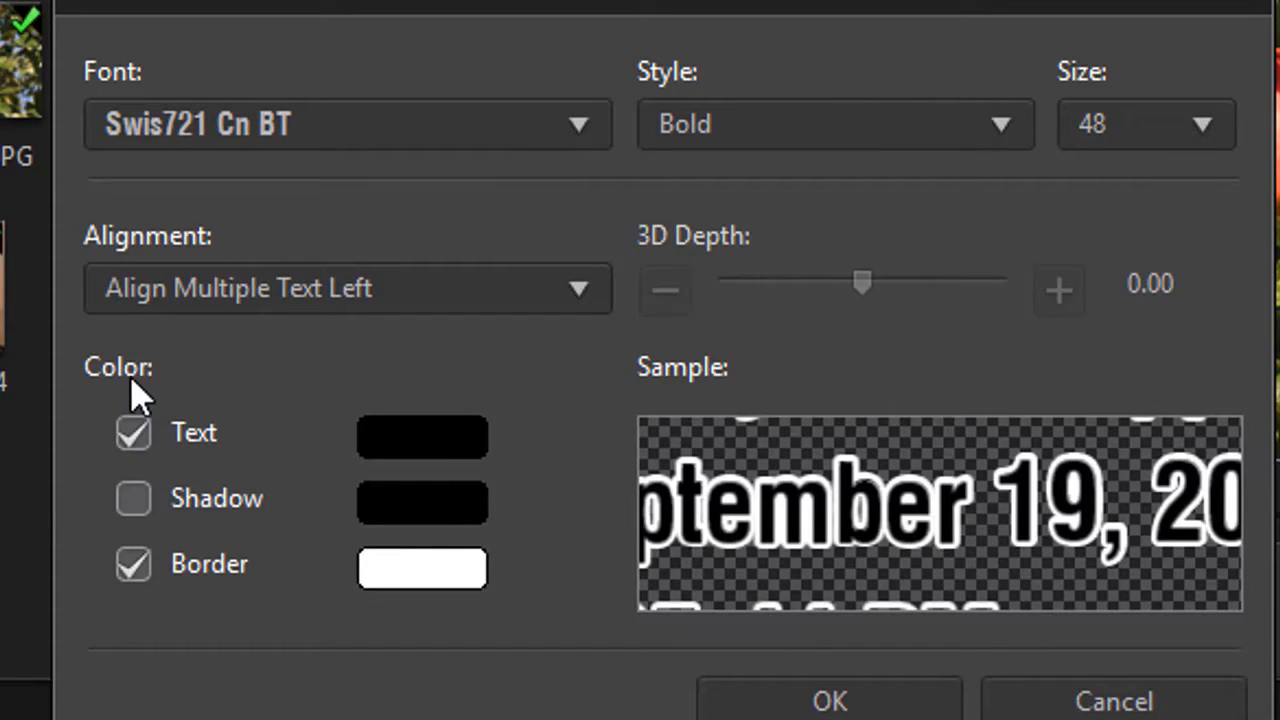
- Change the overlay text colour to the dark red basic color (red 128, green 0, blue 0)
{"action": "left_click", "coordinate": [436, 448]}
{"action": "left_click", "coordinate": [217, 266]}
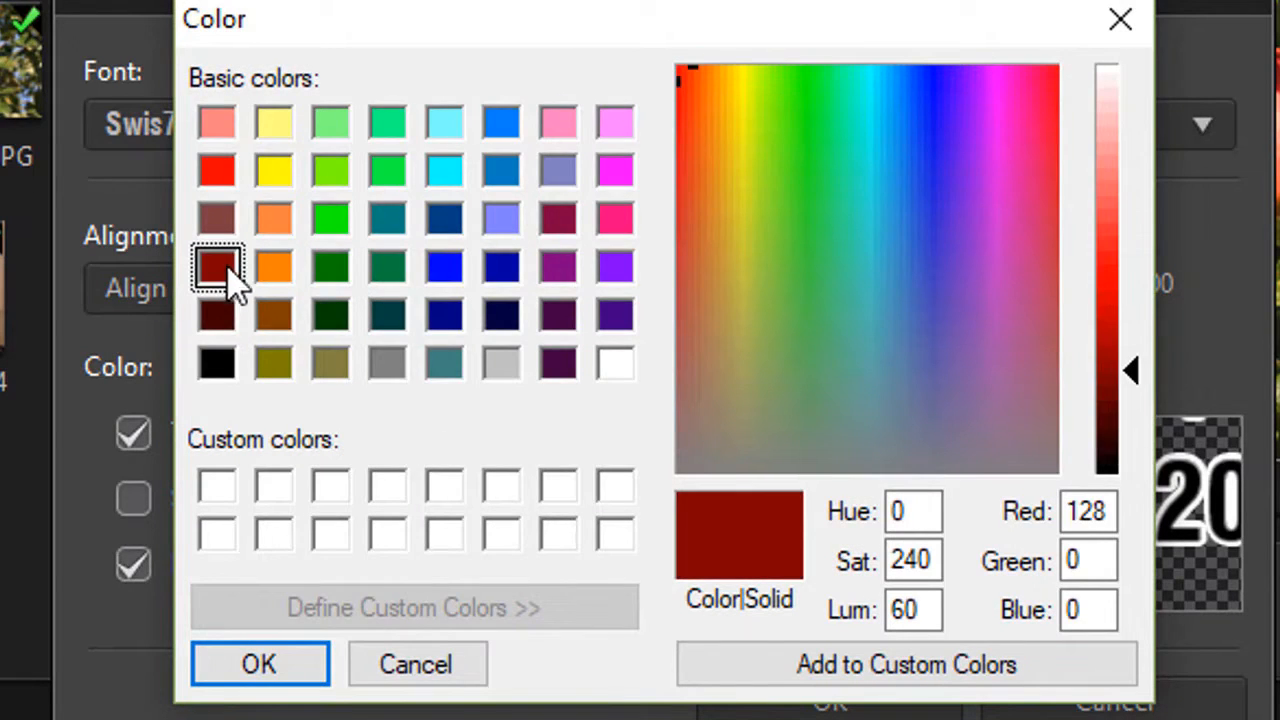
{"action": "left_click", "coordinate": [272, 662]}
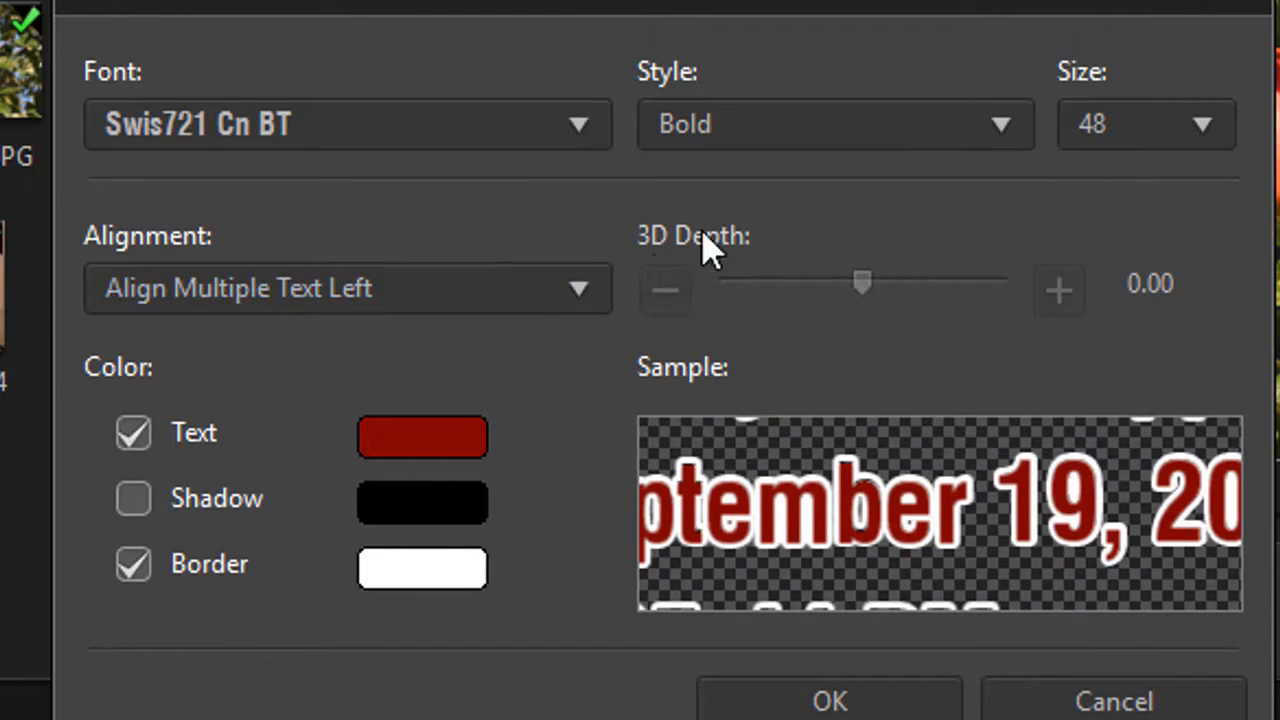
- Look through the text style and alignment options without changing them, and apply the text settings
{"action": "left_click", "coordinate": [1020, 128]}
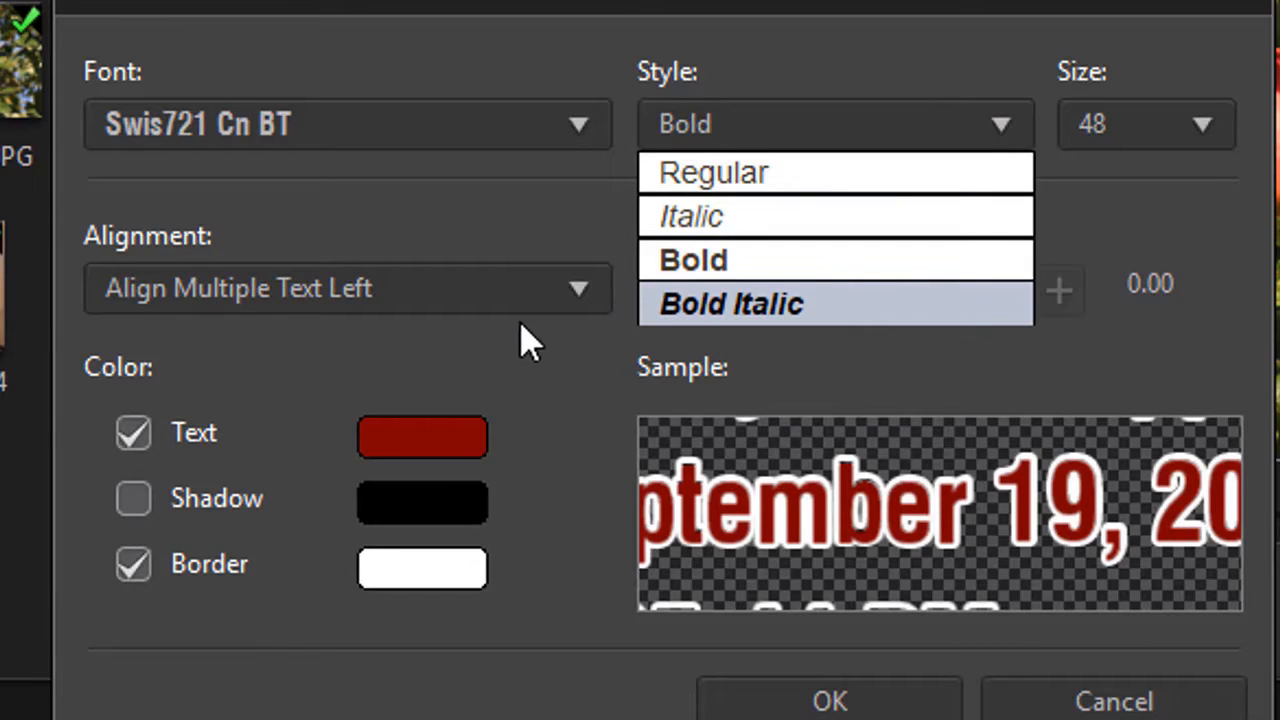
{"action": "left_click", "coordinate": [578, 292]}
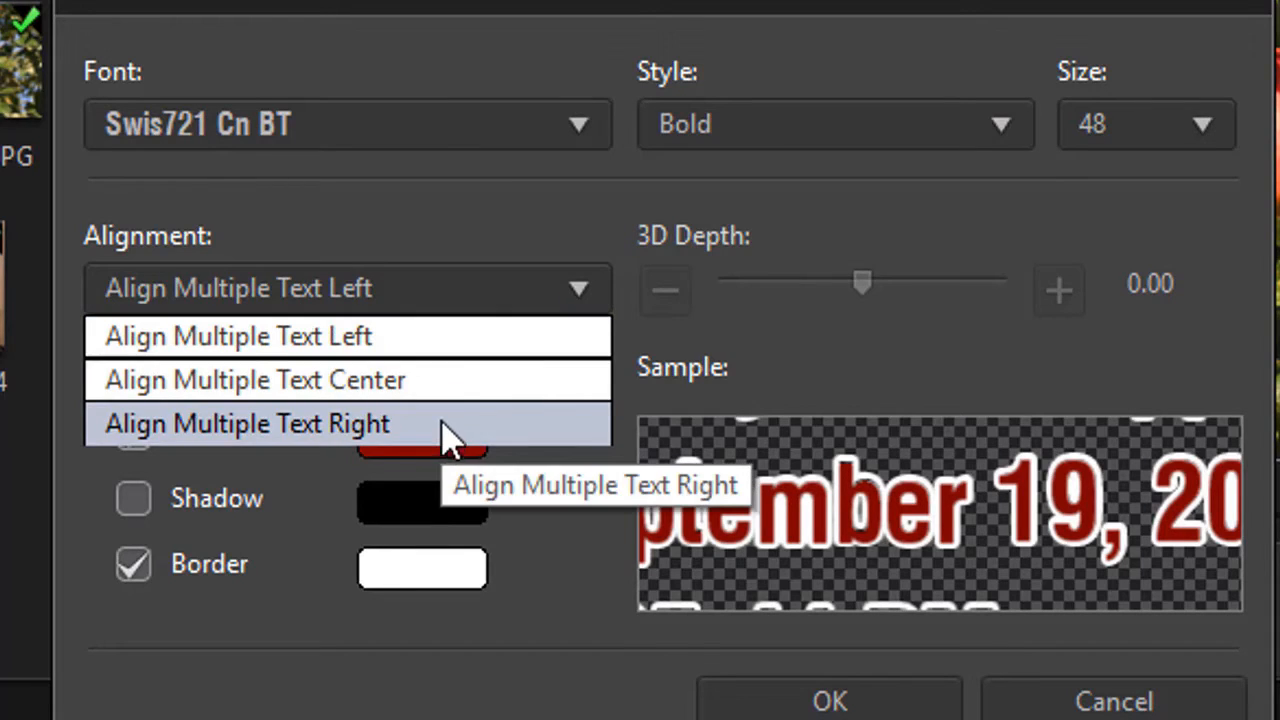
{"action": "left_click", "coordinate": [495, 248]}
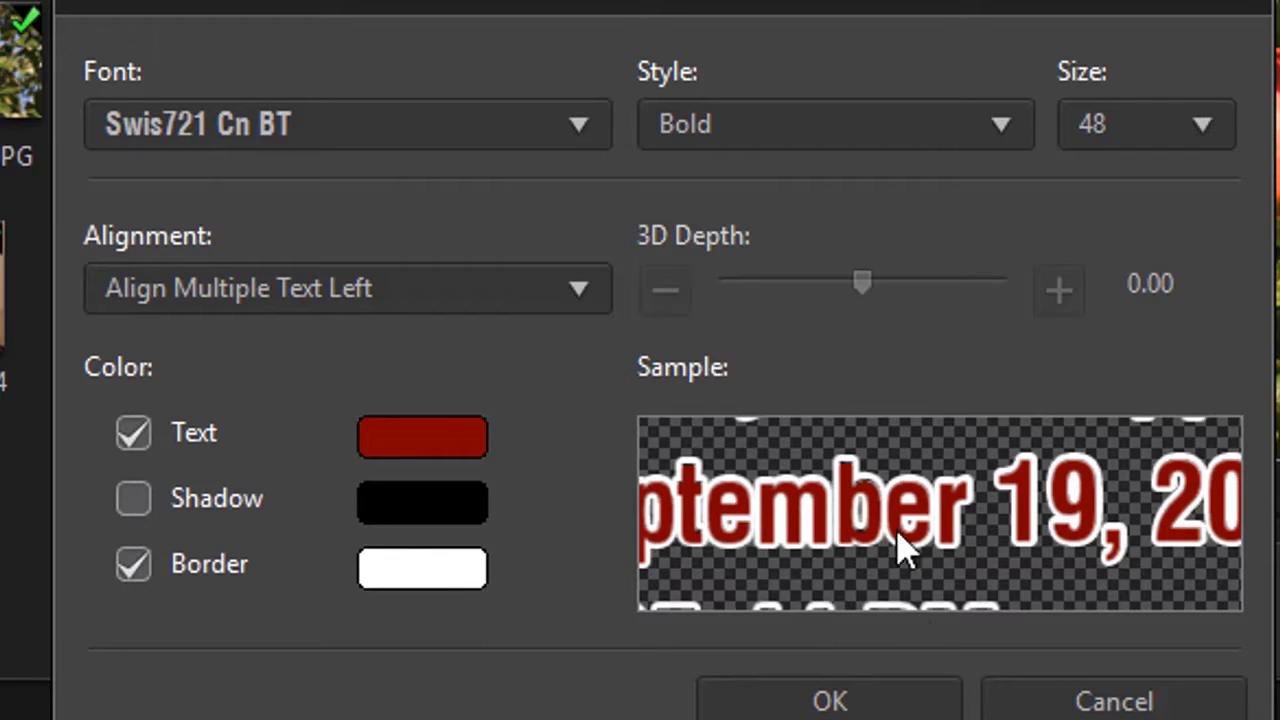
{"action": "left_click", "coordinate": [857, 707]}
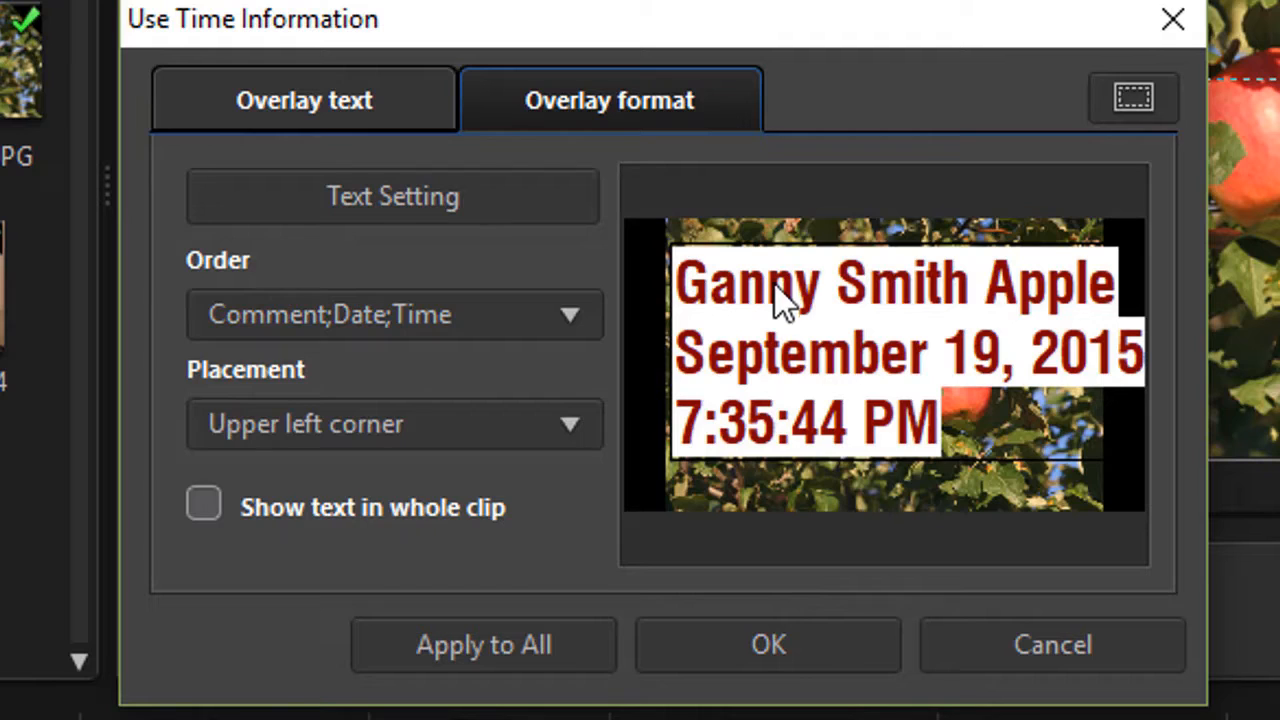
- Look through the corner placement options and shift the overlay text block slightly in the preview
{"action": "left_click", "coordinate": [577, 436]}
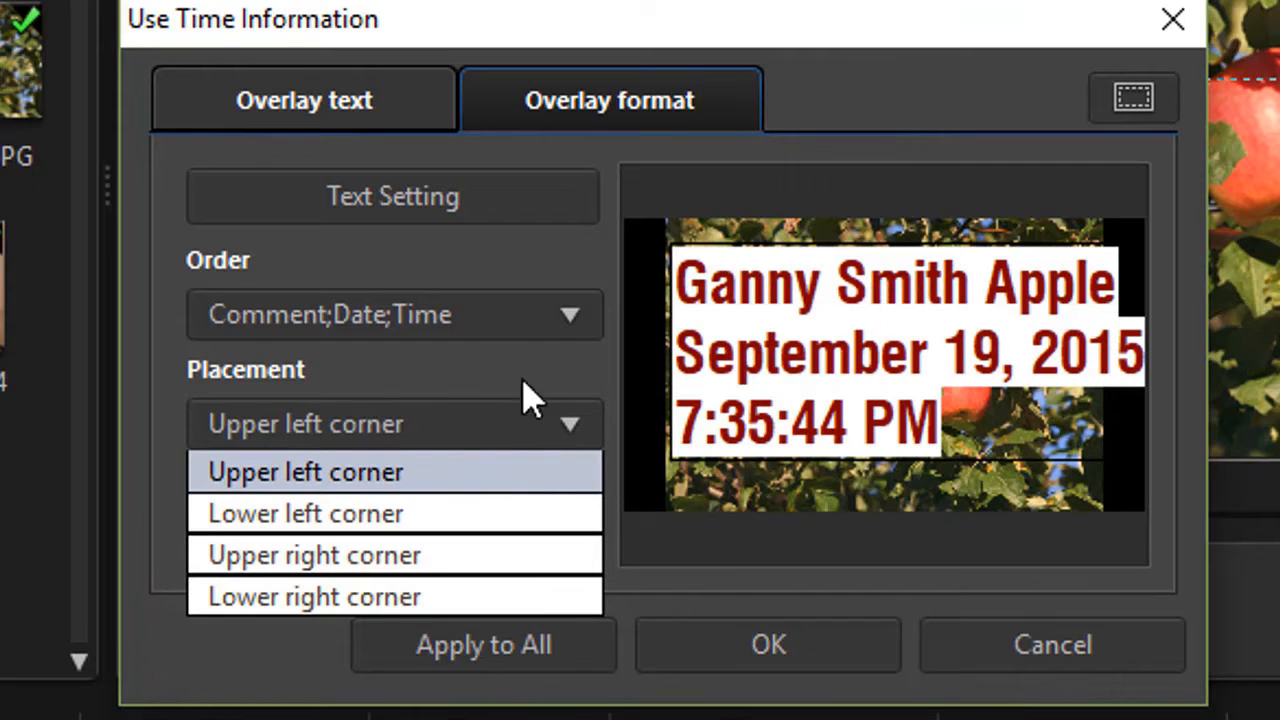
{"action": "left_click", "coordinate": [842, 354]}
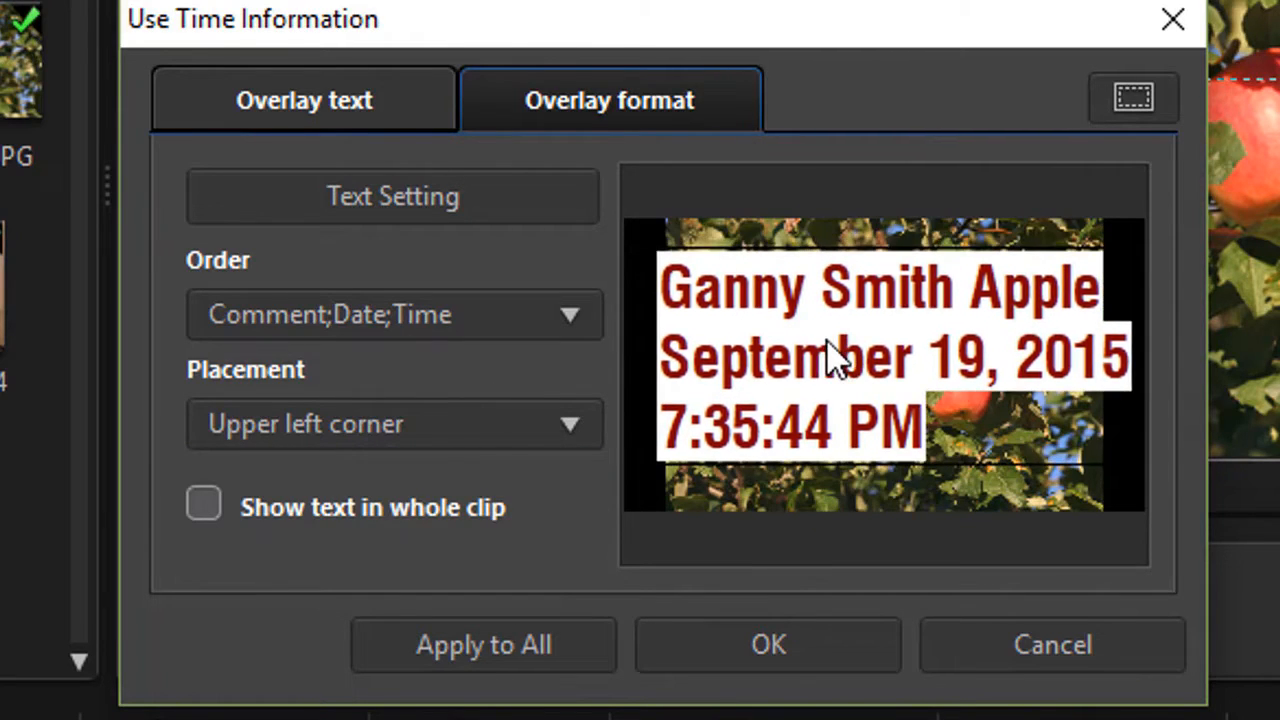
- Set the overlay text's font size to 36, reposition the text freehand in the preview, and apply the time information
{"action": "left_click", "coordinate": [500, 195]}
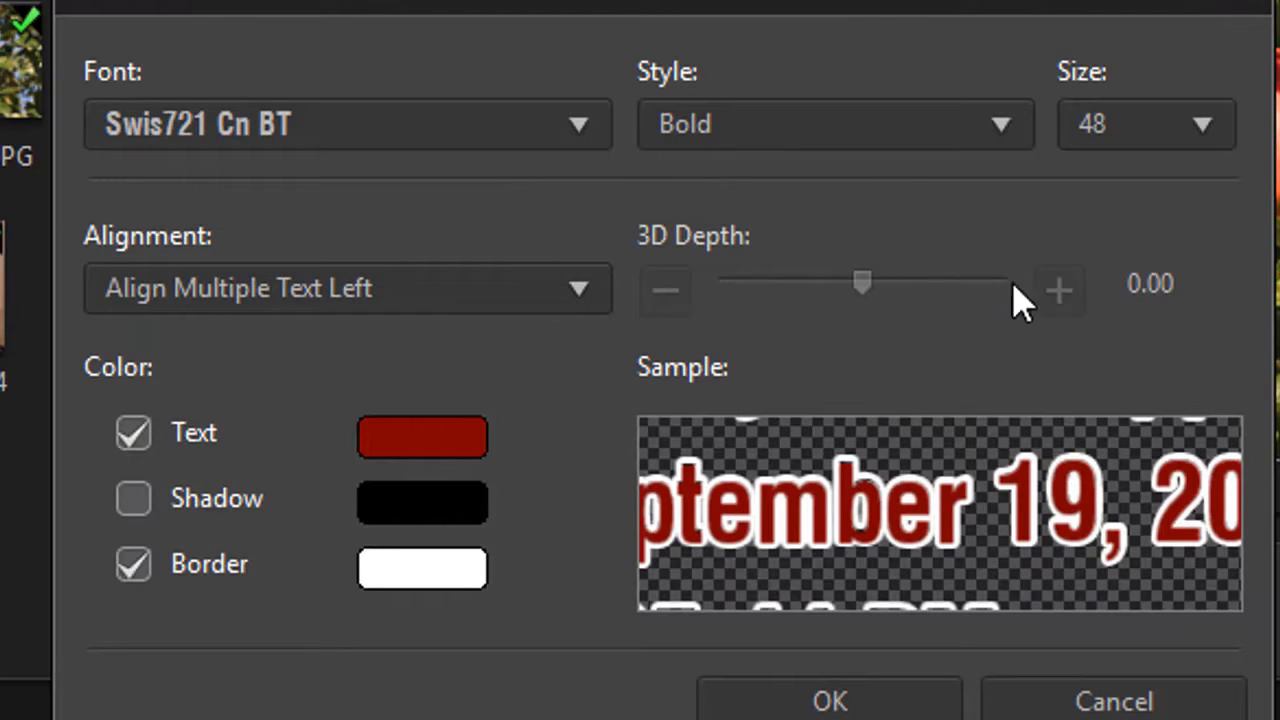
{"action": "left_click", "coordinate": [1214, 132]}
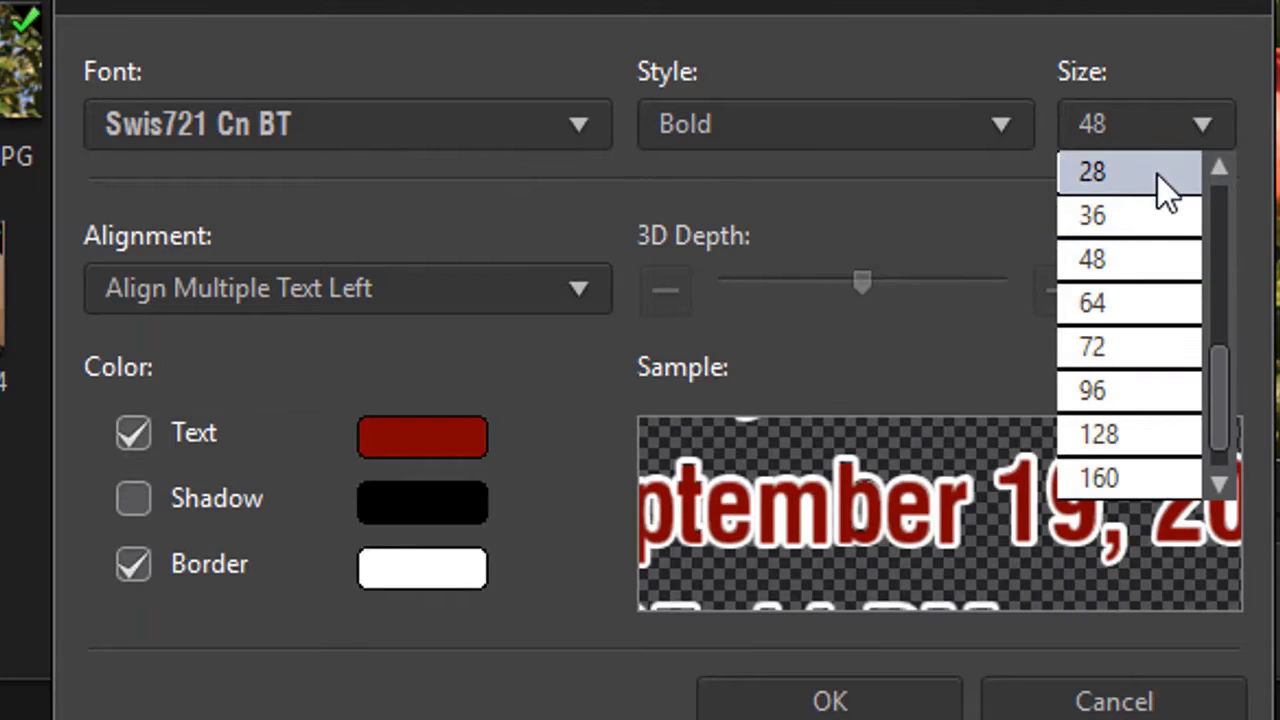
{"action": "left_click", "coordinate": [1132, 220]}
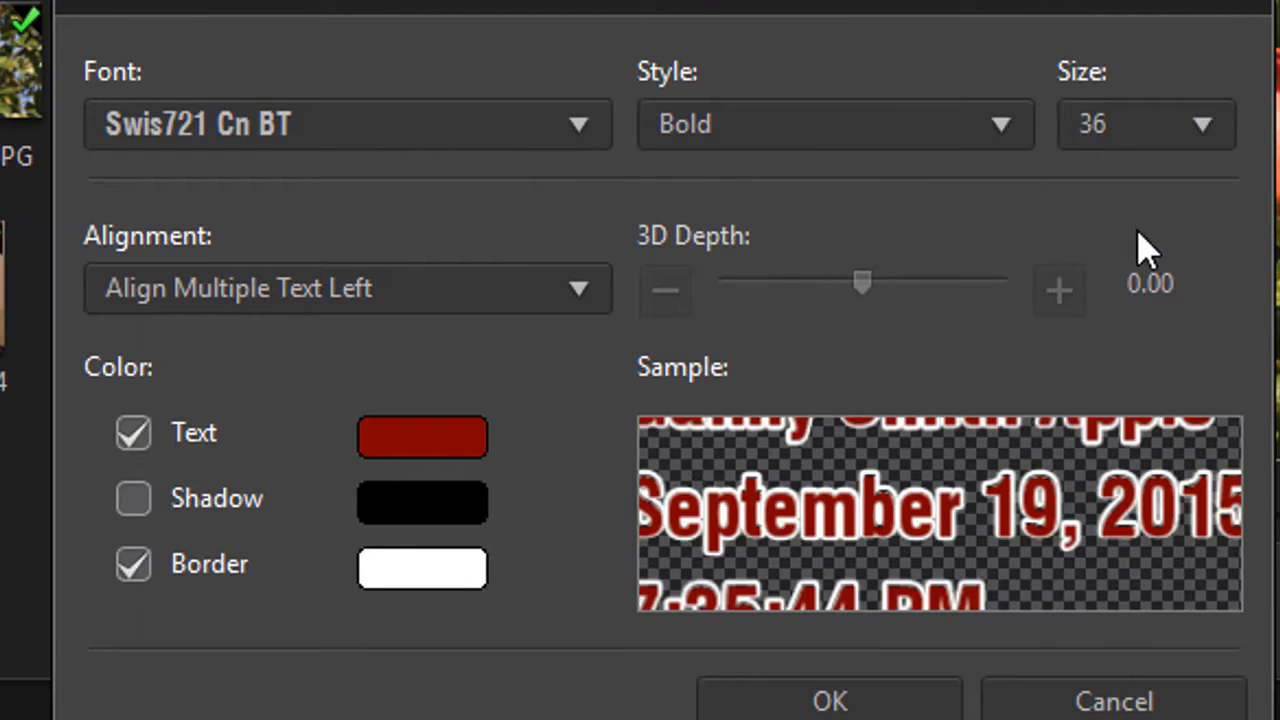
{"action": "left_click", "coordinate": [812, 700]}
{"action": "left_click_drag", "start_coordinate": [765, 305], "coordinate": [826, 306]}
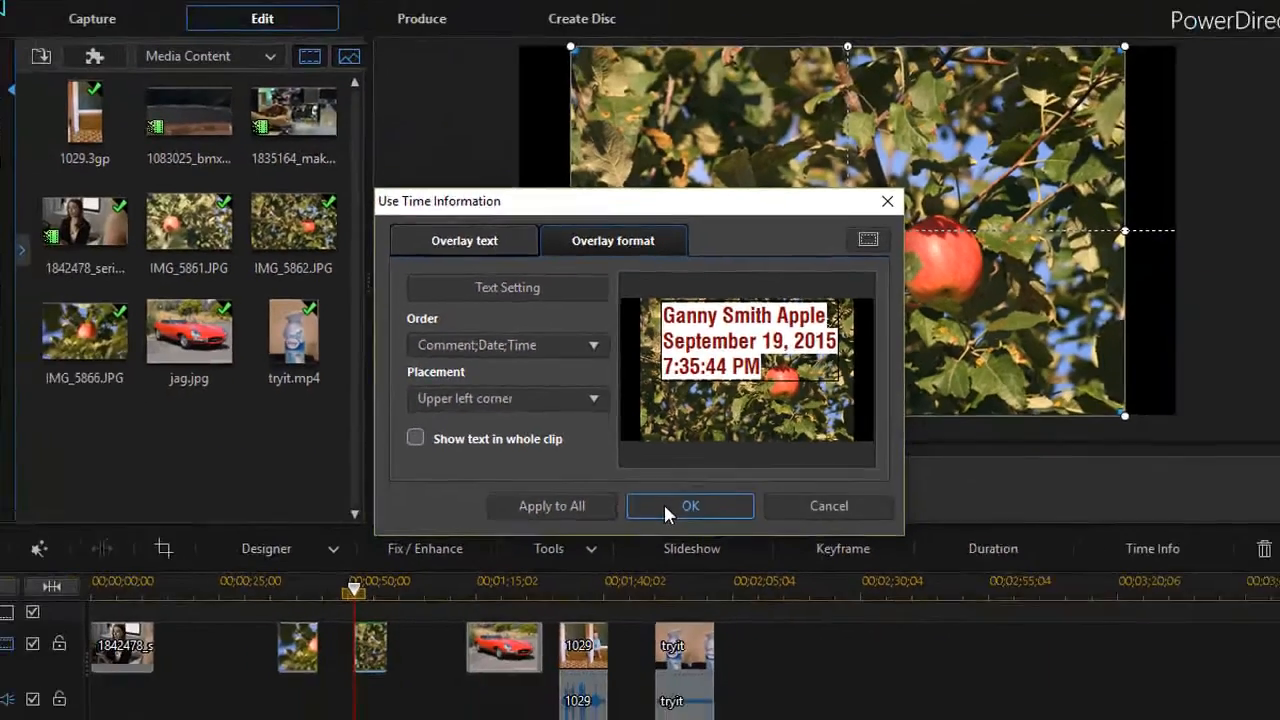
{"action": "left_click", "coordinate": [665, 505]}
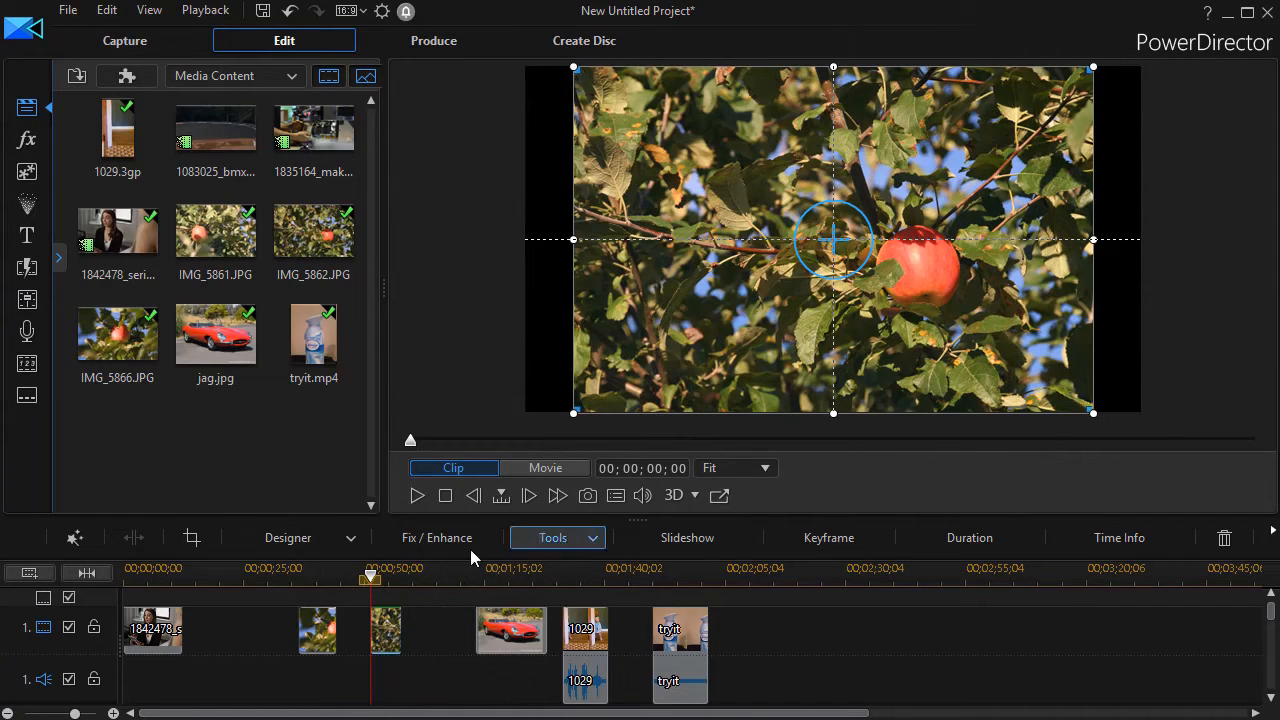
- Play the IMG_5862 clip on the timeline from its start and replay it to review the overlaid time information
{"action": "left_click", "coordinate": [417, 497]}
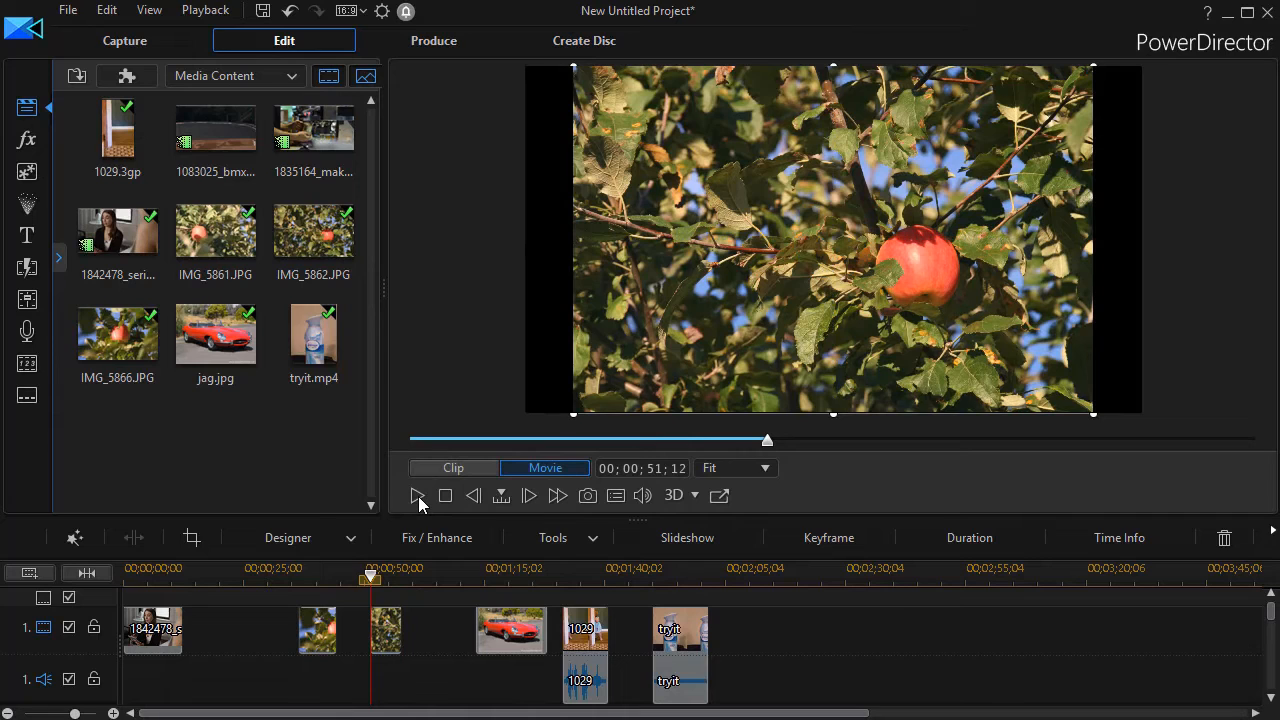
{"action": "left_click", "coordinate": [418, 496]}
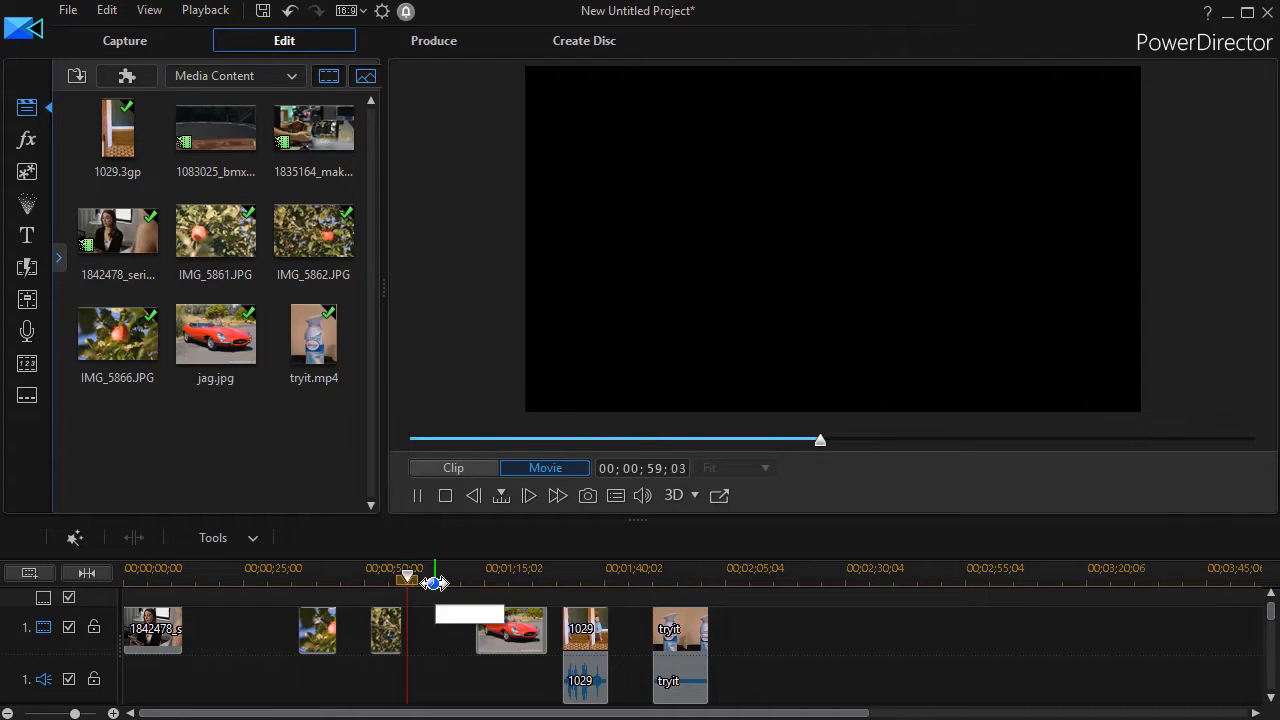
{"action": "left_click", "coordinate": [387, 632]}
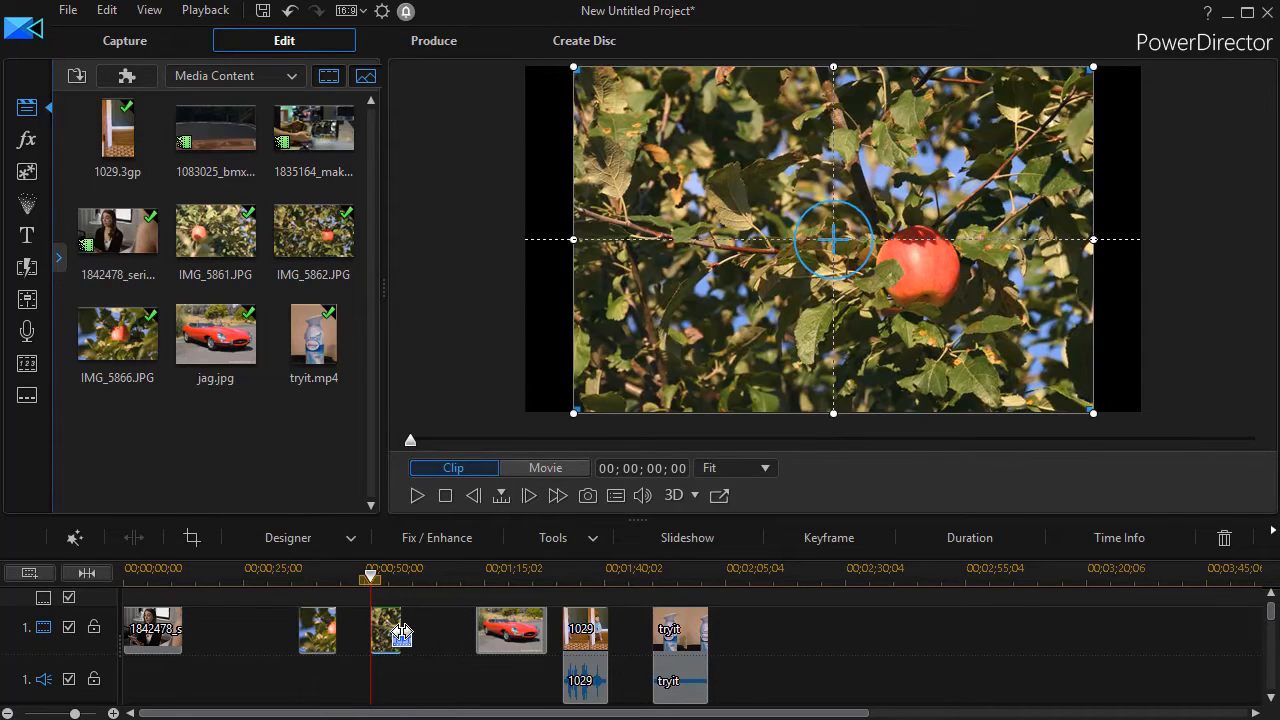
{"action": "left_click_drag", "start_coordinate": [401, 632], "coordinate": [406, 639]}
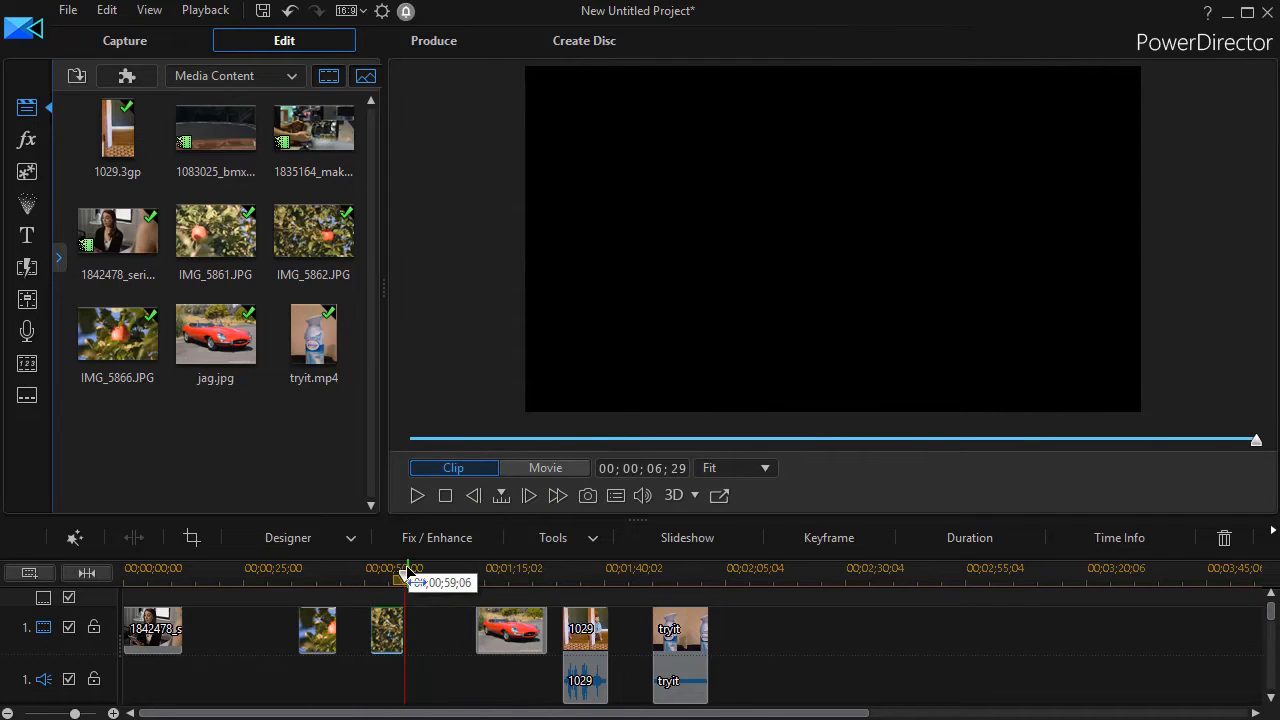
{"action": "left_click_drag", "start_coordinate": [405, 590], "coordinate": [366, 596]}
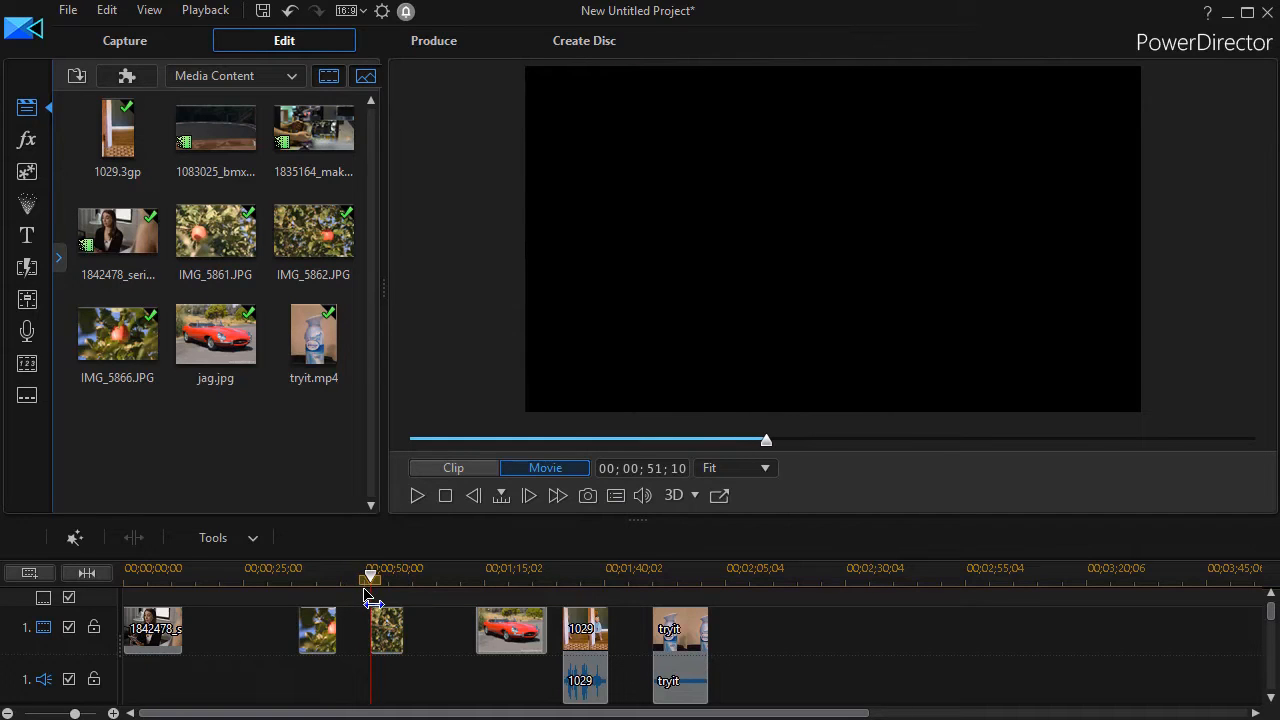
{"action": "left_click", "coordinate": [419, 497]}
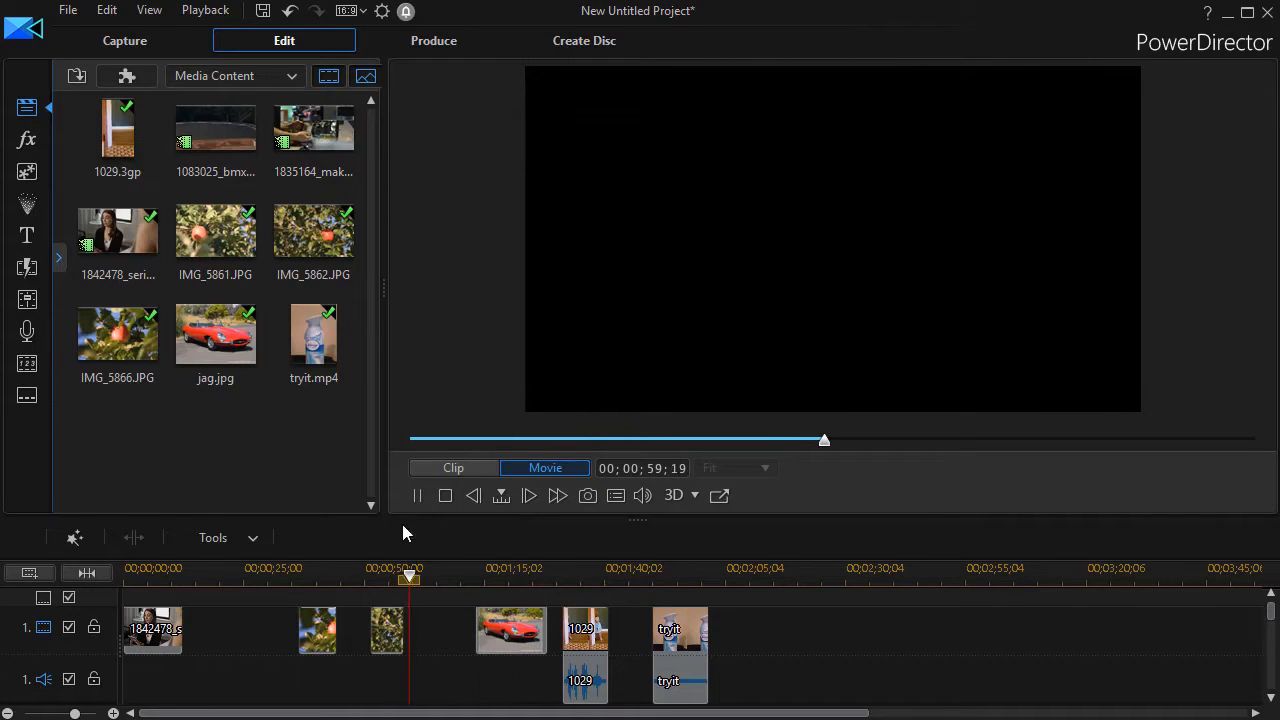
{"action": "left_click_drag", "start_coordinate": [413, 577], "coordinate": [377, 585]}
{"action": "key", "text": "space"}
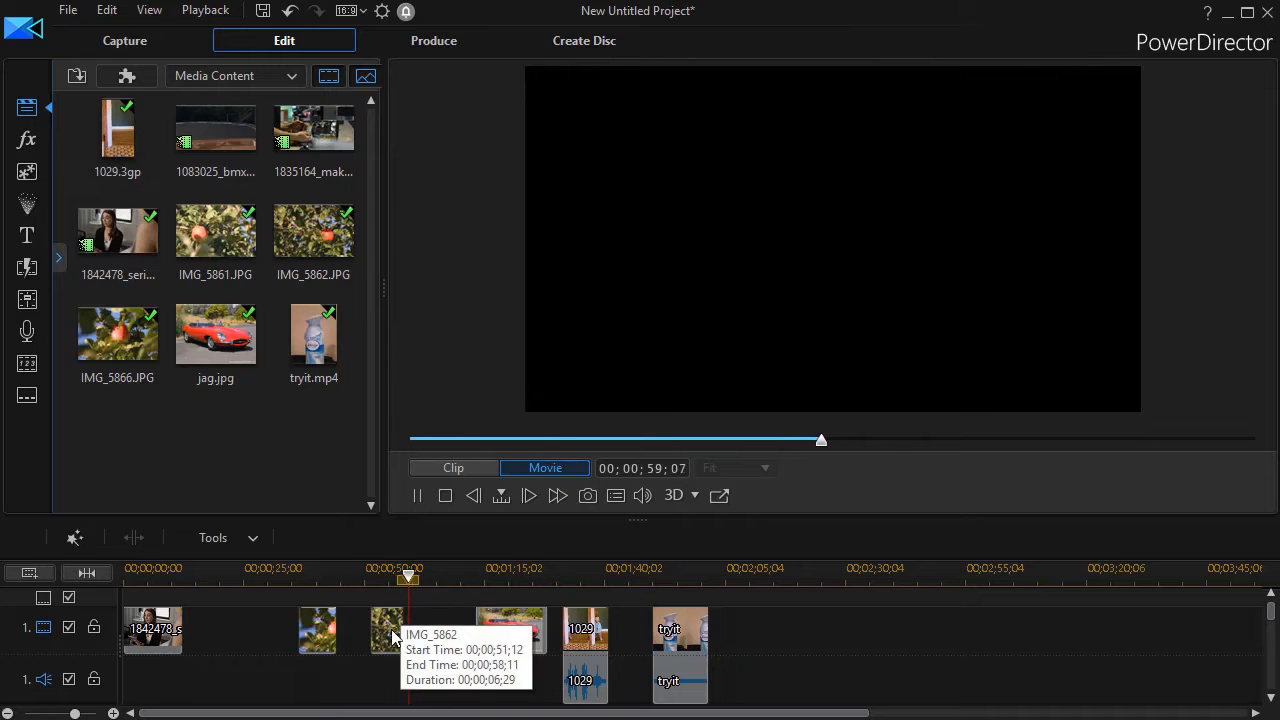
- Apply the IMG_5862 clip's time information overlay to all clips and accept the EXIF and camcorder restriction
{"action": "left_click", "coordinate": [390, 630]}
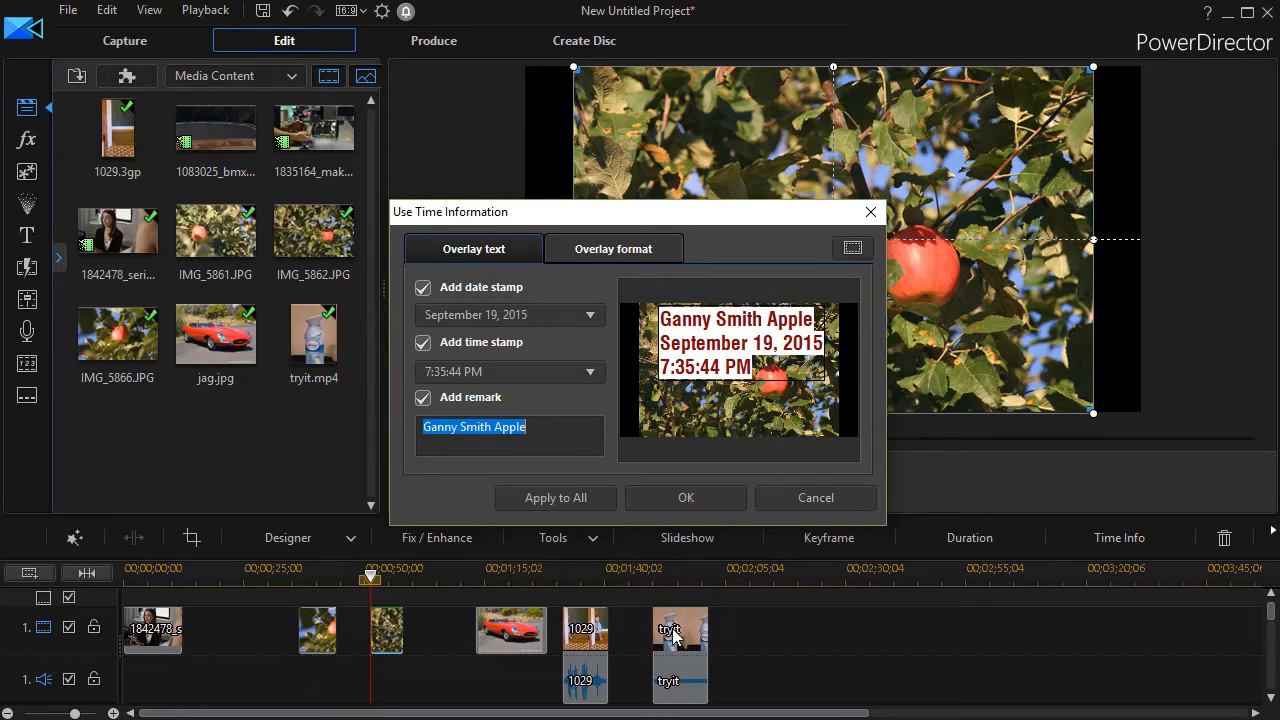
{"action": "left_click", "coordinate": [561, 500]}
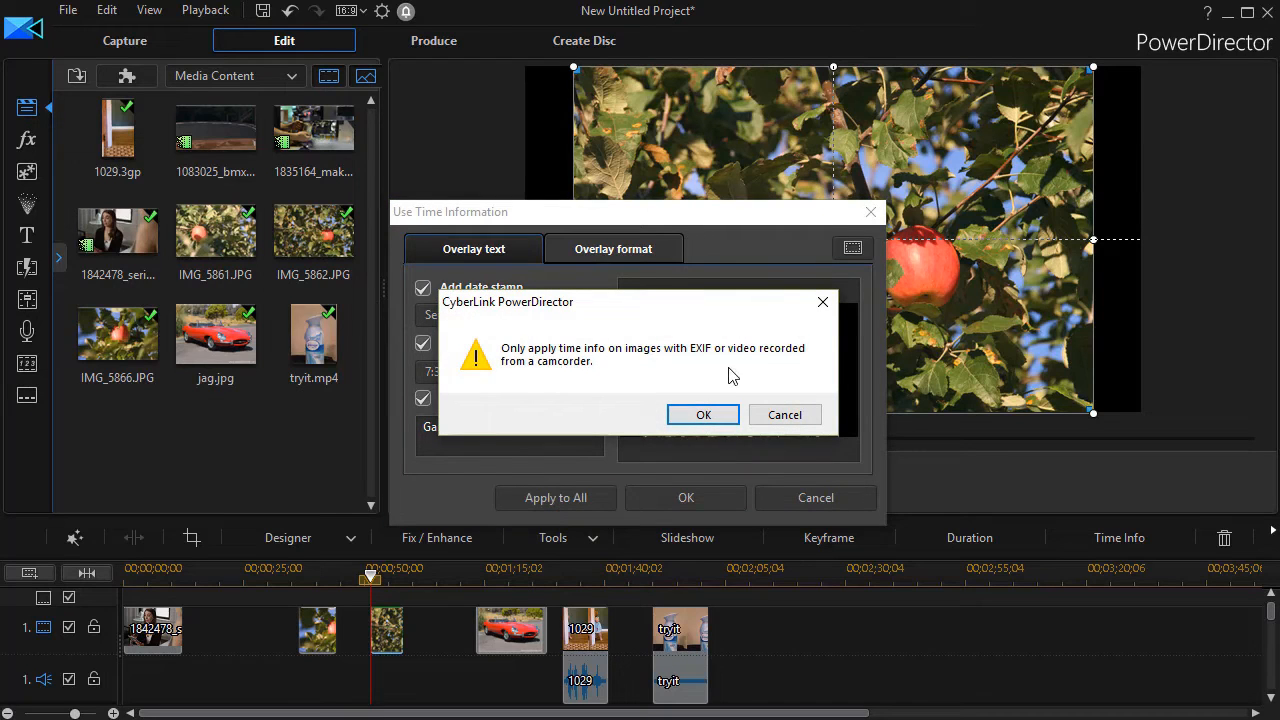
{"action": "left_click", "coordinate": [717, 419]}
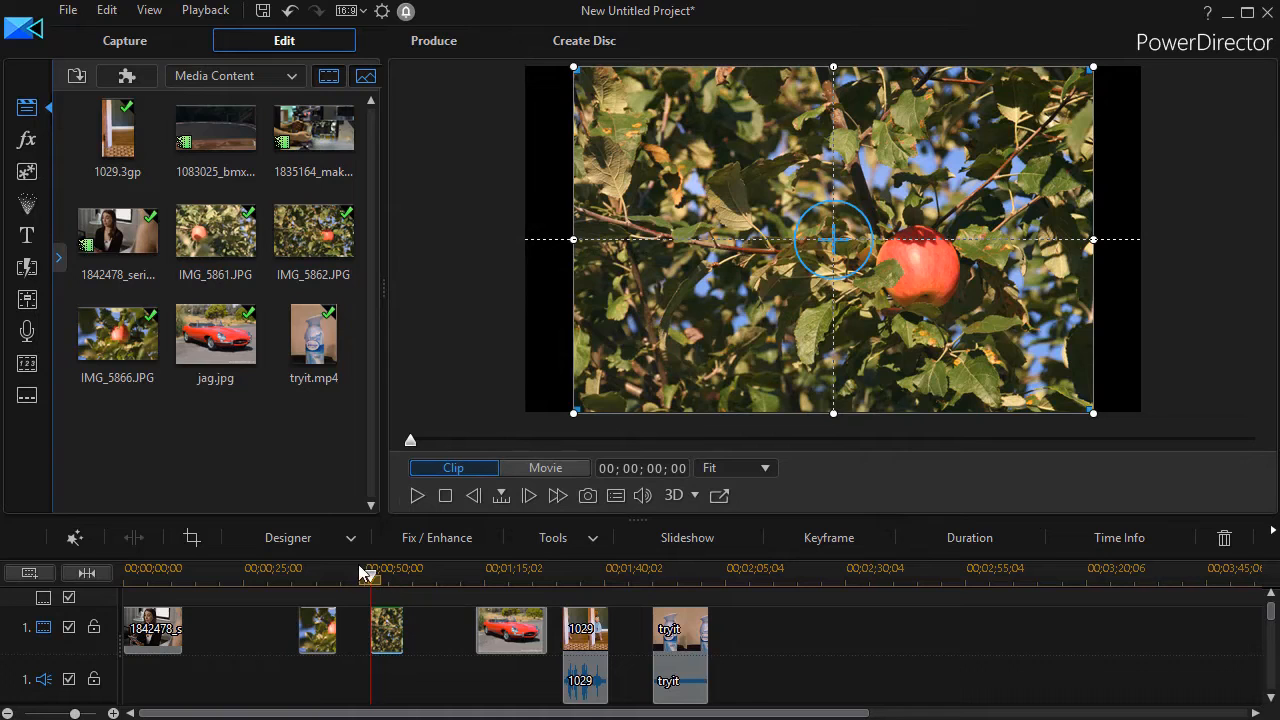
- Play the IMG_5866 clip to check its time information overlay, and stop playback
{"action": "left_click", "coordinate": [321, 637]}
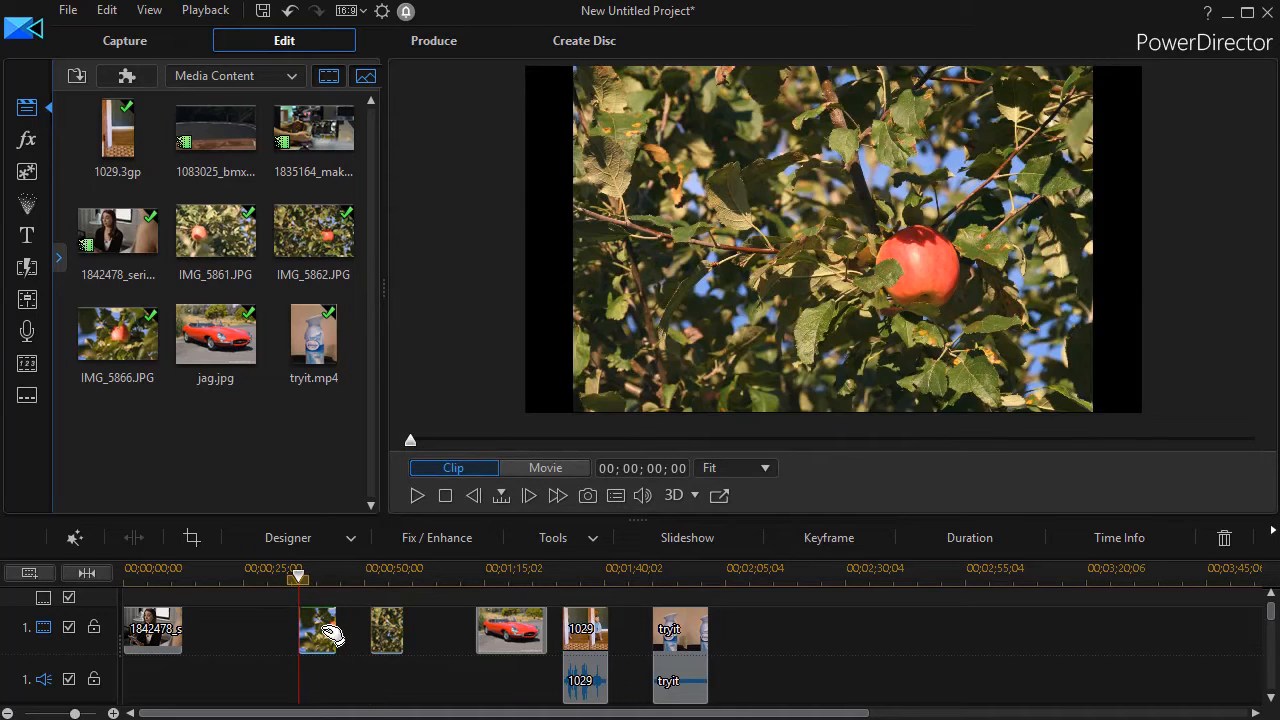
{"action": "left_click", "coordinate": [420, 497]}
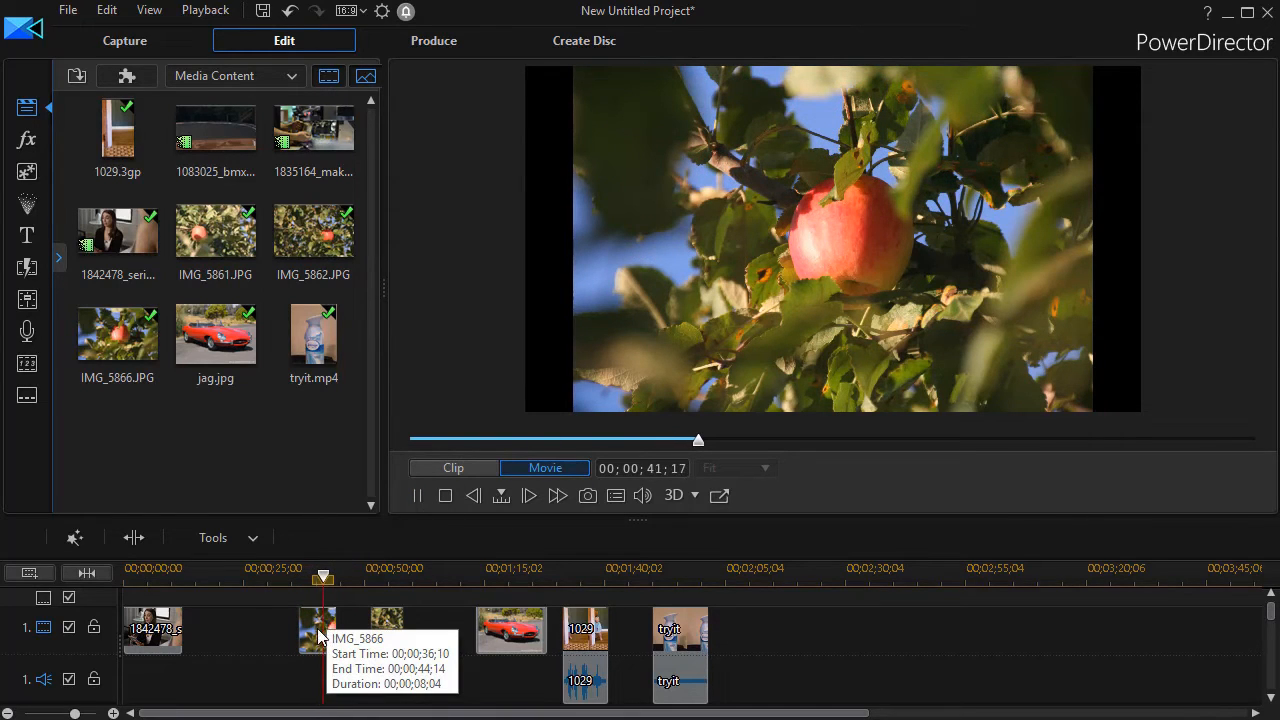
{"action": "left_click_drag", "start_coordinate": [327, 578], "coordinate": [313, 579]}
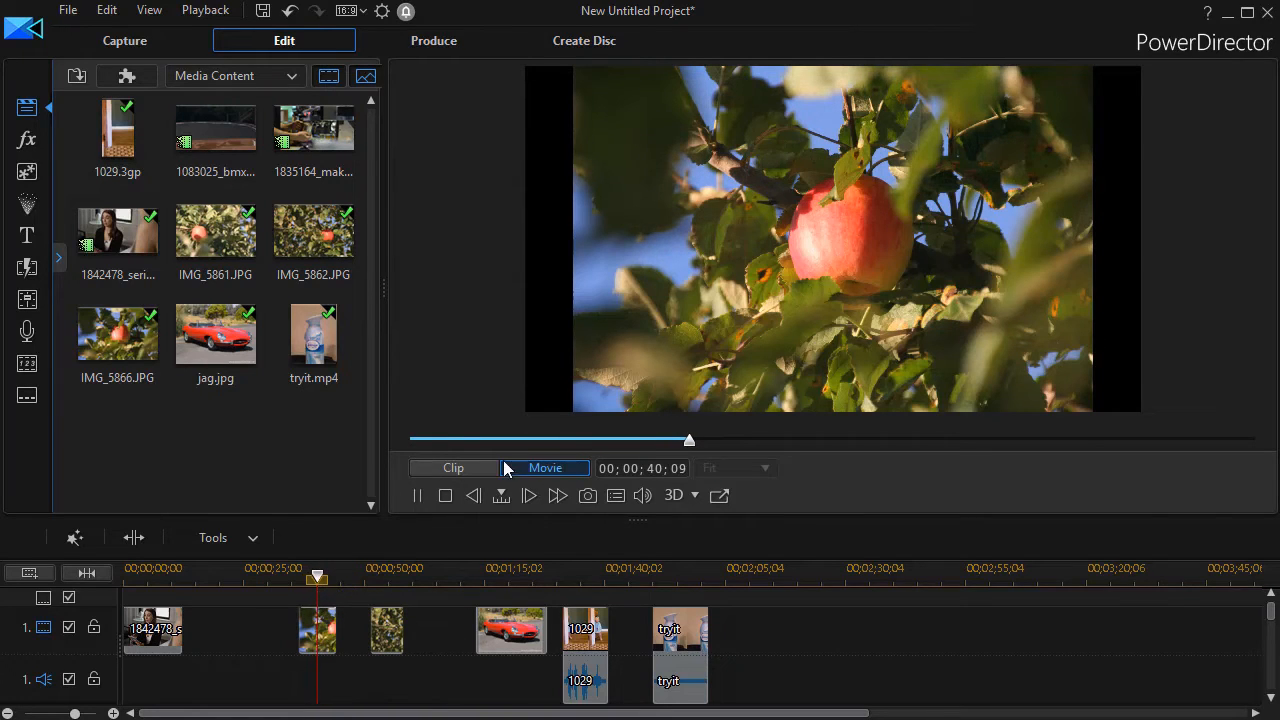
{"action": "left_click", "coordinate": [448, 495]}
- Turn off the date stamp and remark for the IMG_5866 clip, keep only the time stamp, and play the clip
{"action": "left_click", "coordinate": [325, 632]}
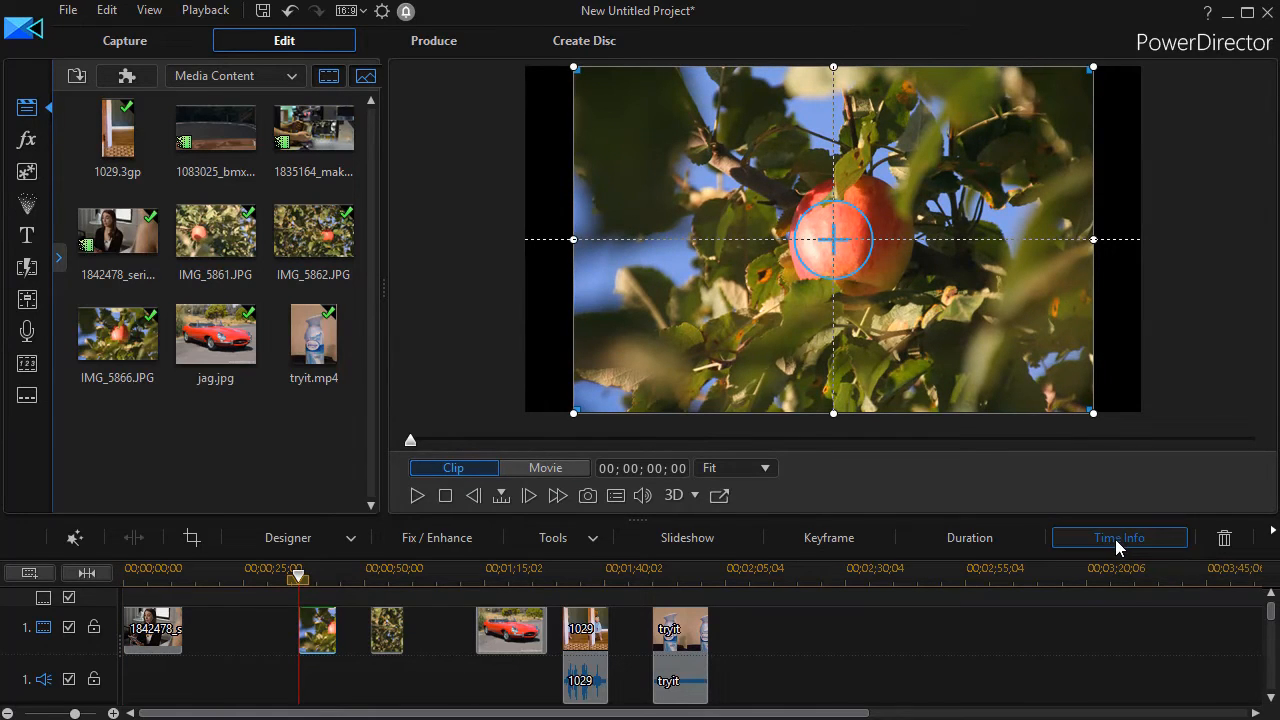
{"action": "left_click", "coordinate": [1096, 540]}
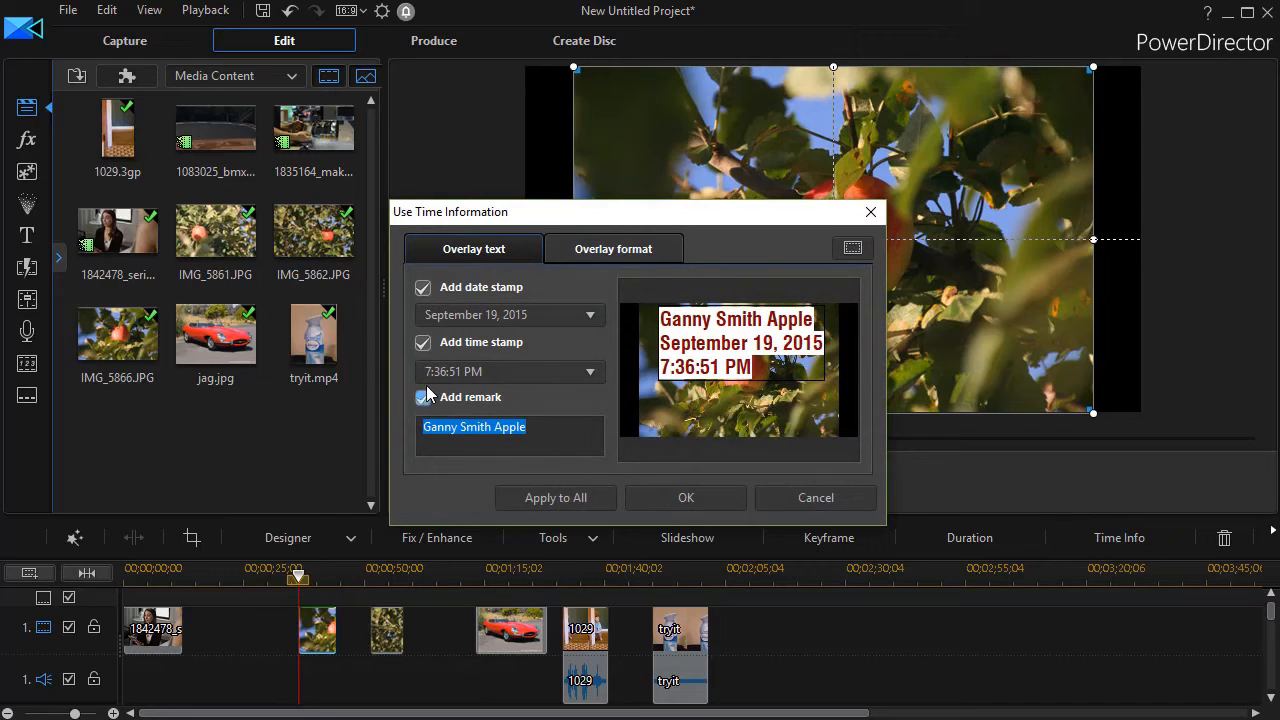
{"action": "left_click", "coordinate": [423, 288]}
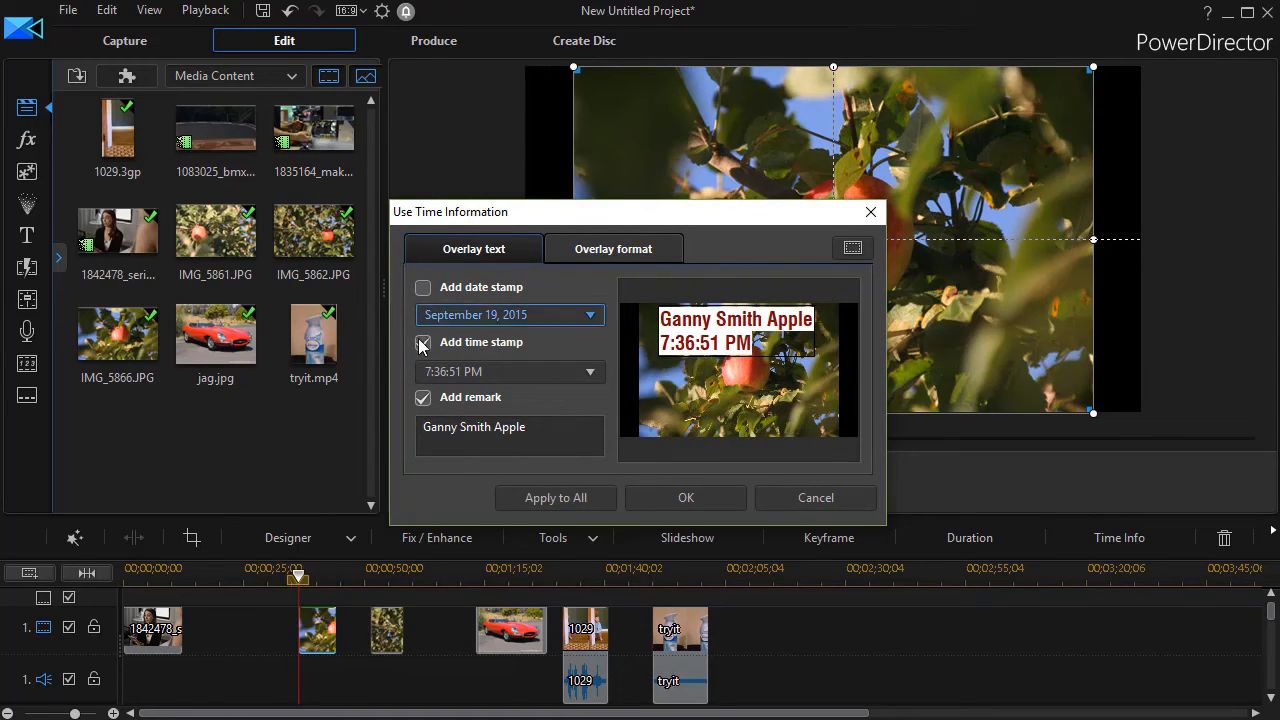
{"action": "left_click", "coordinate": [423, 343]}
{"action": "left_click", "coordinate": [423, 398]}
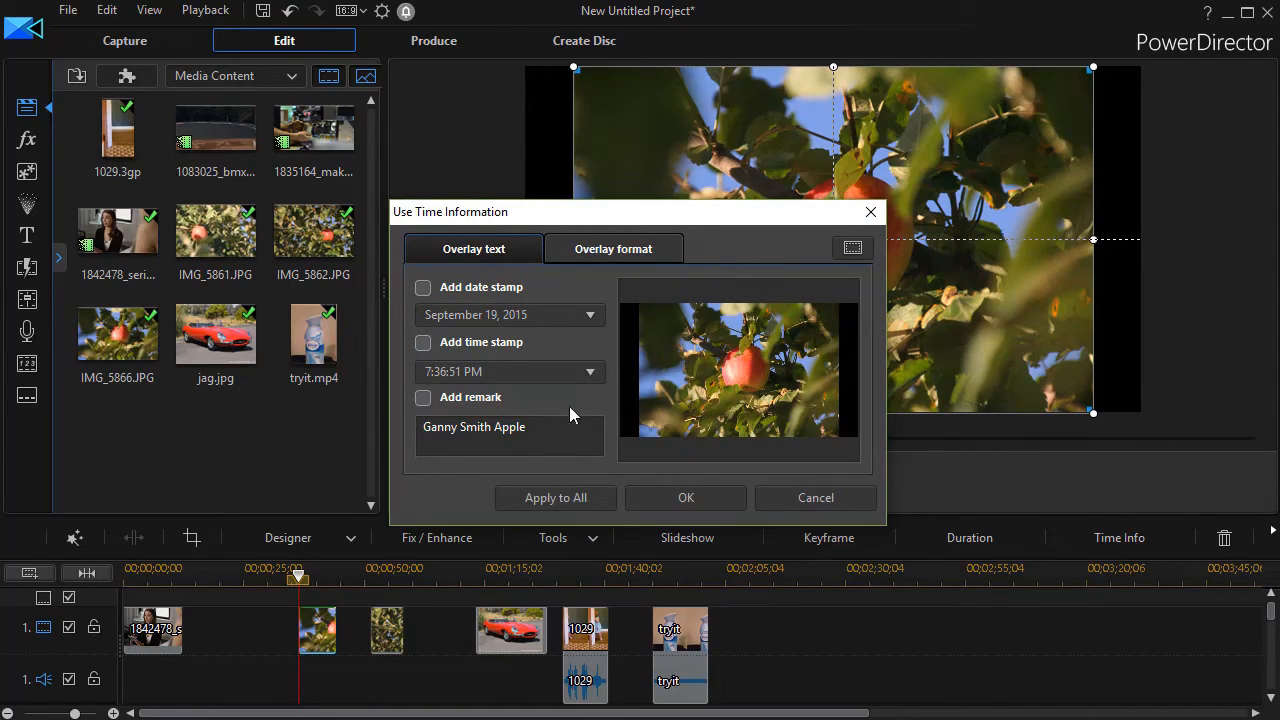
{"action": "left_click", "coordinate": [423, 343]}
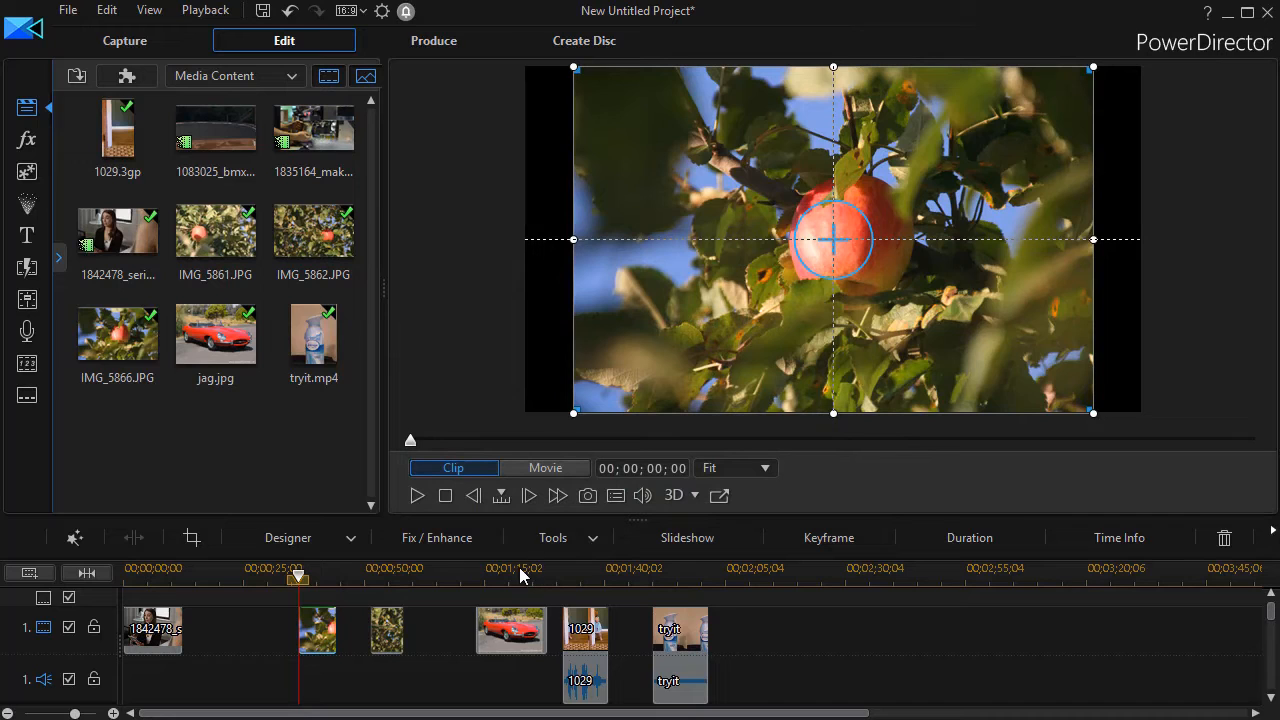
{"action": "left_click", "coordinate": [418, 496]}
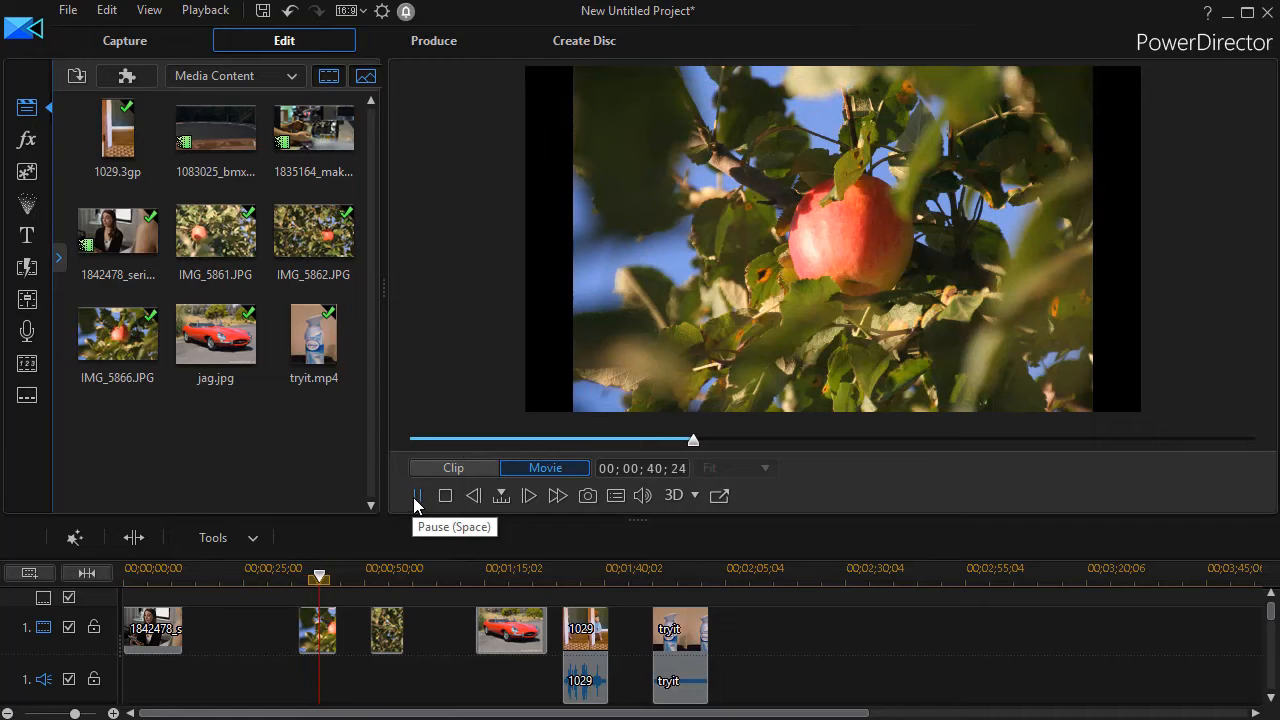
- Turn off the IMG_5866 clip's time stamp and apply the empty time information overlay to all clips
{"action": "left_click", "coordinate": [336, 624]}
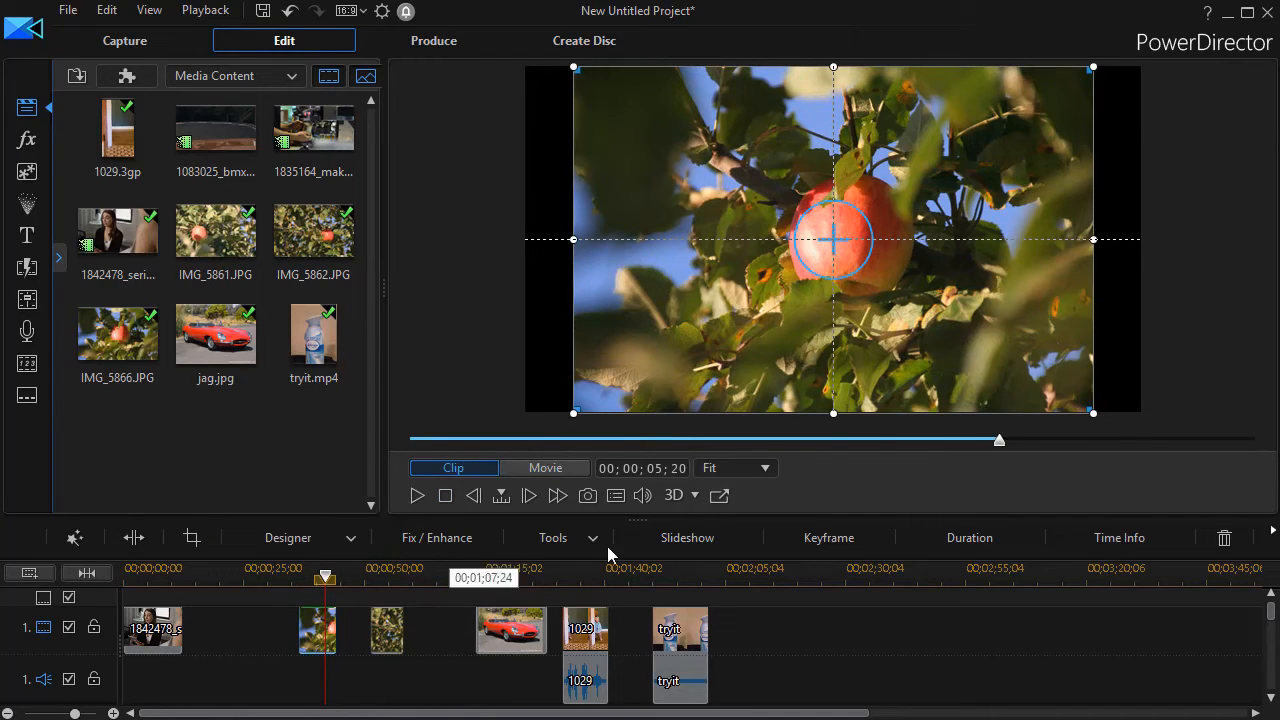
{"action": "left_click", "coordinate": [1120, 538]}
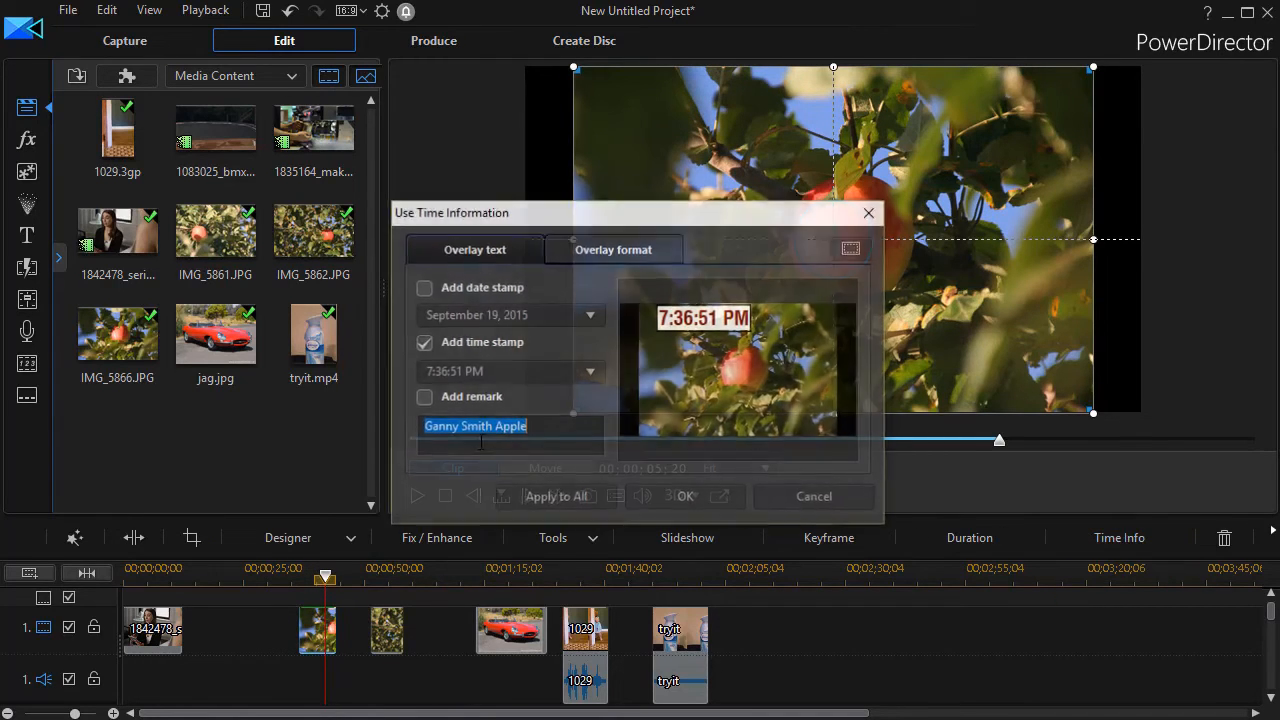
{"action": "left_click", "coordinate": [423, 344]}
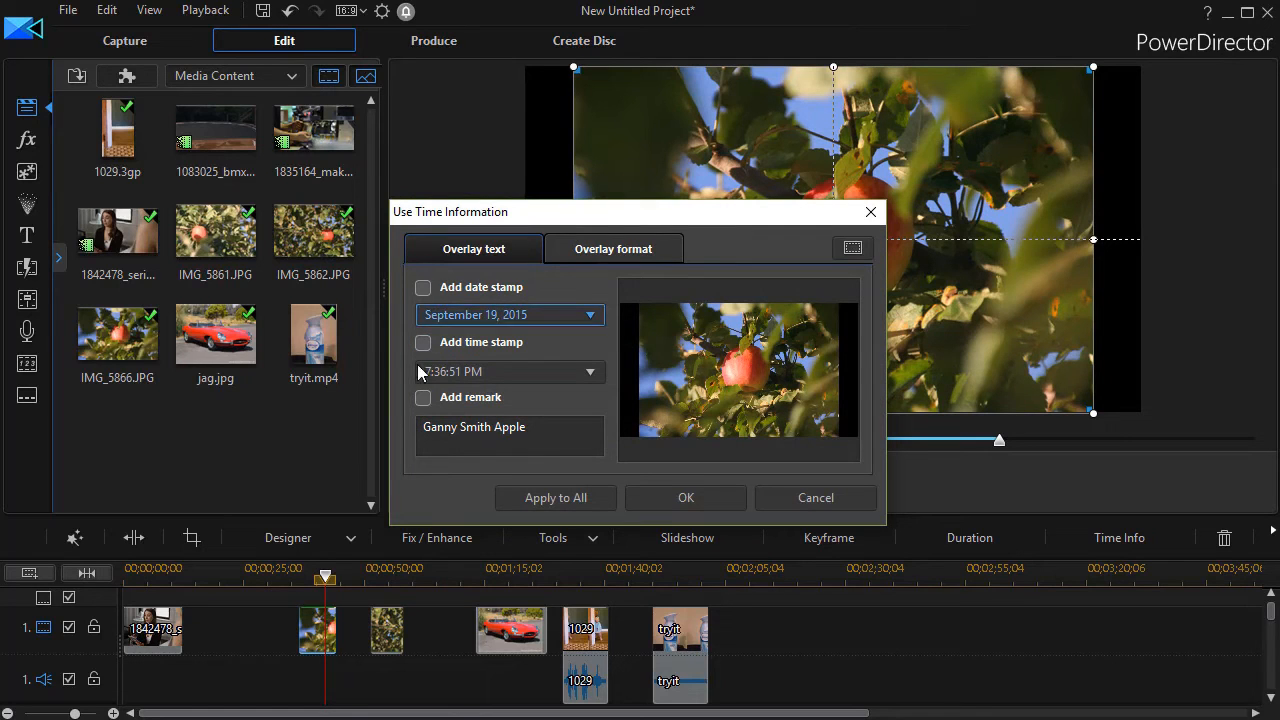
{"action": "left_click", "coordinate": [573, 501]}
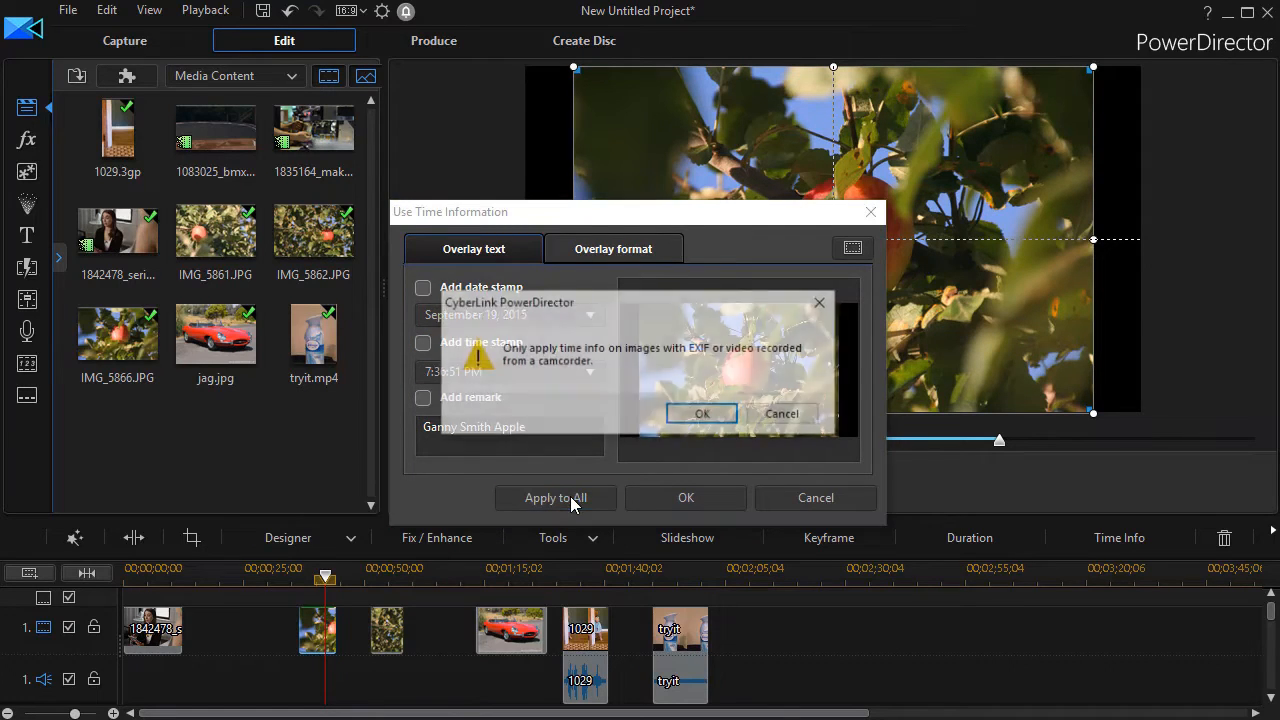
{"action": "left_click", "coordinate": [704, 414]}
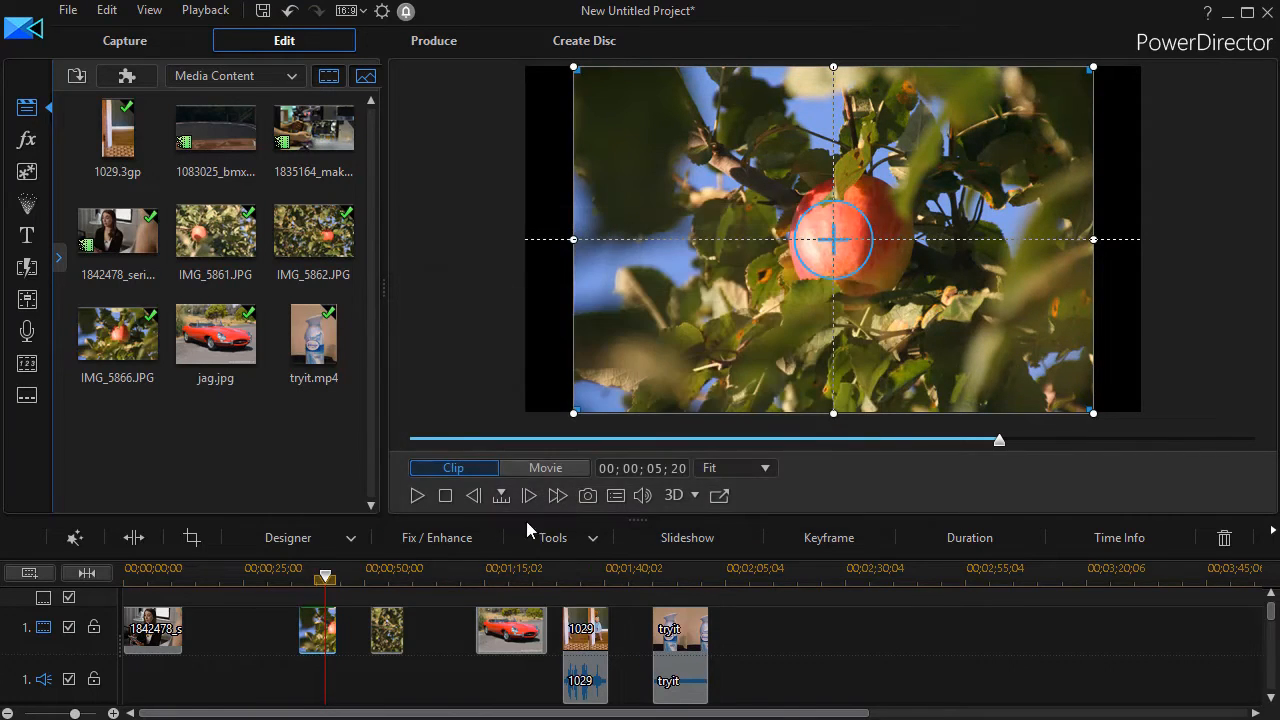
- Overlay only the remark "Orchard" on the IMG_5862 clip, without date or time stamp, and return the playhead to about the clip's start
{"action": "left_click", "coordinate": [388, 635]}
{"action": "left_click_drag", "start_coordinate": [372, 579], "coordinate": [391, 601]}
{"action": "left_click", "coordinate": [388, 625]}
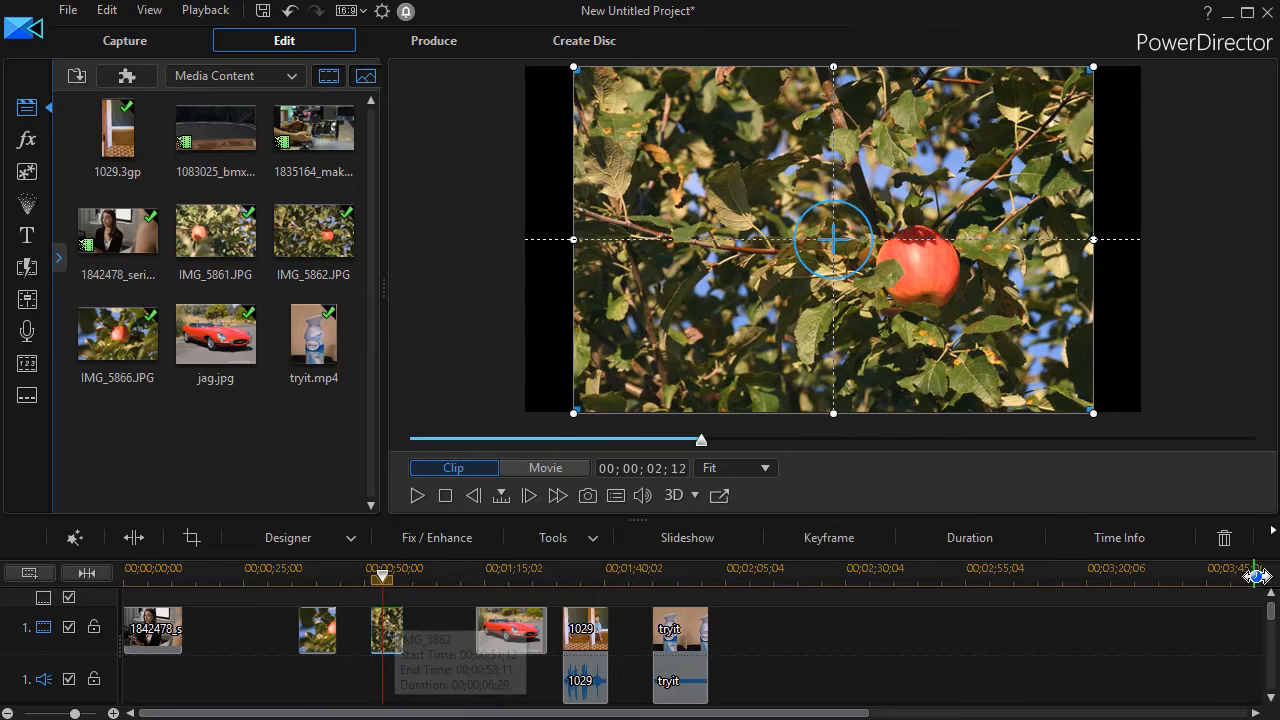
{"action": "left_click", "coordinate": [1108, 540]}
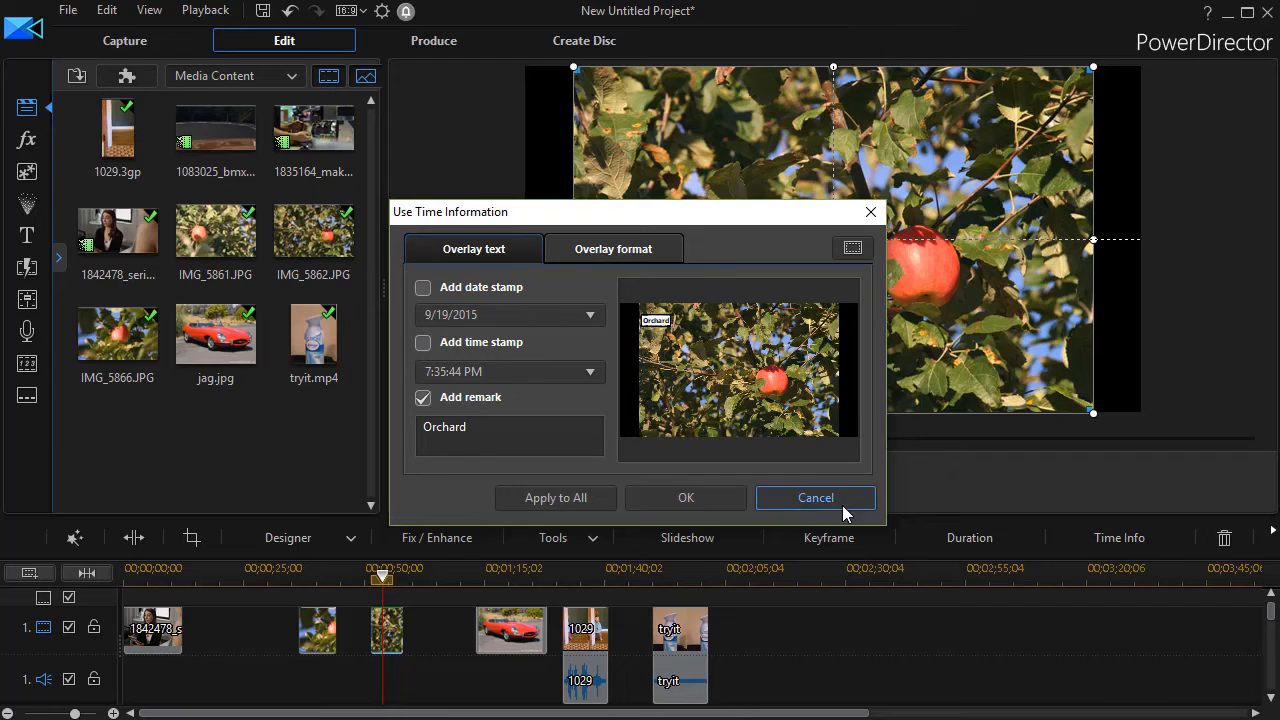
{"action": "left_click", "coordinate": [709, 494]}
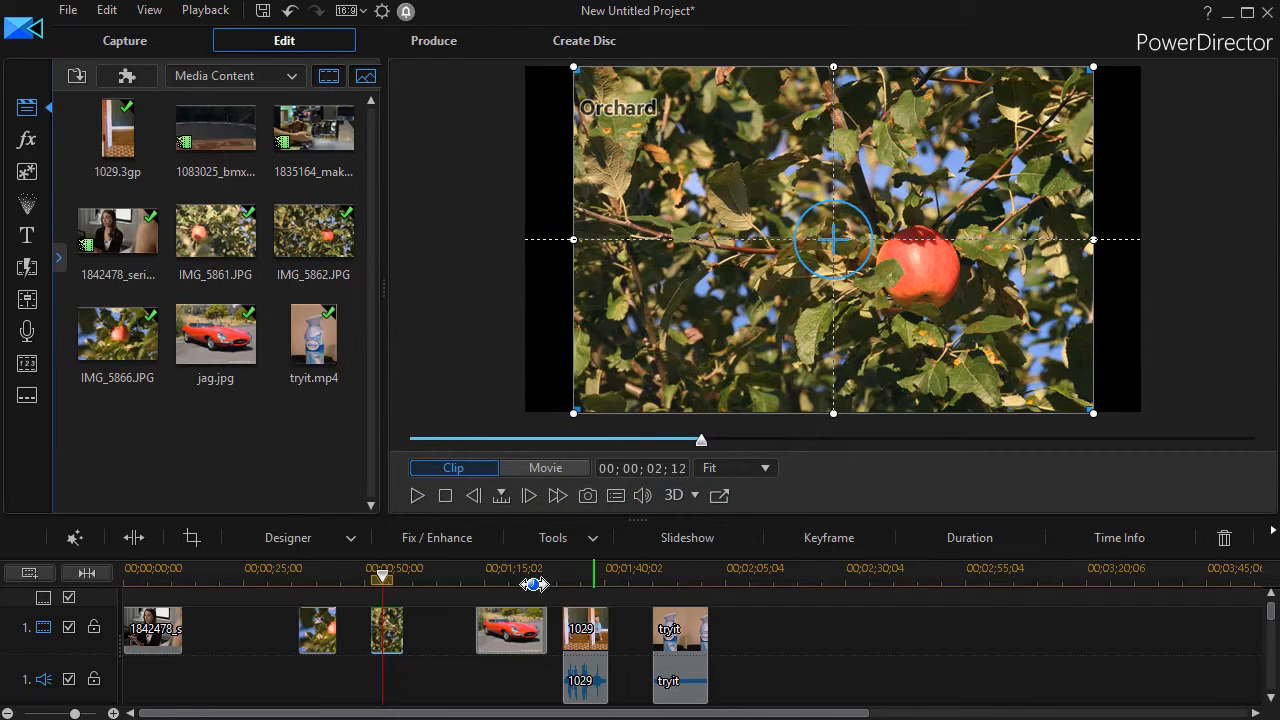
{"action": "left_click", "coordinate": [367, 574]}
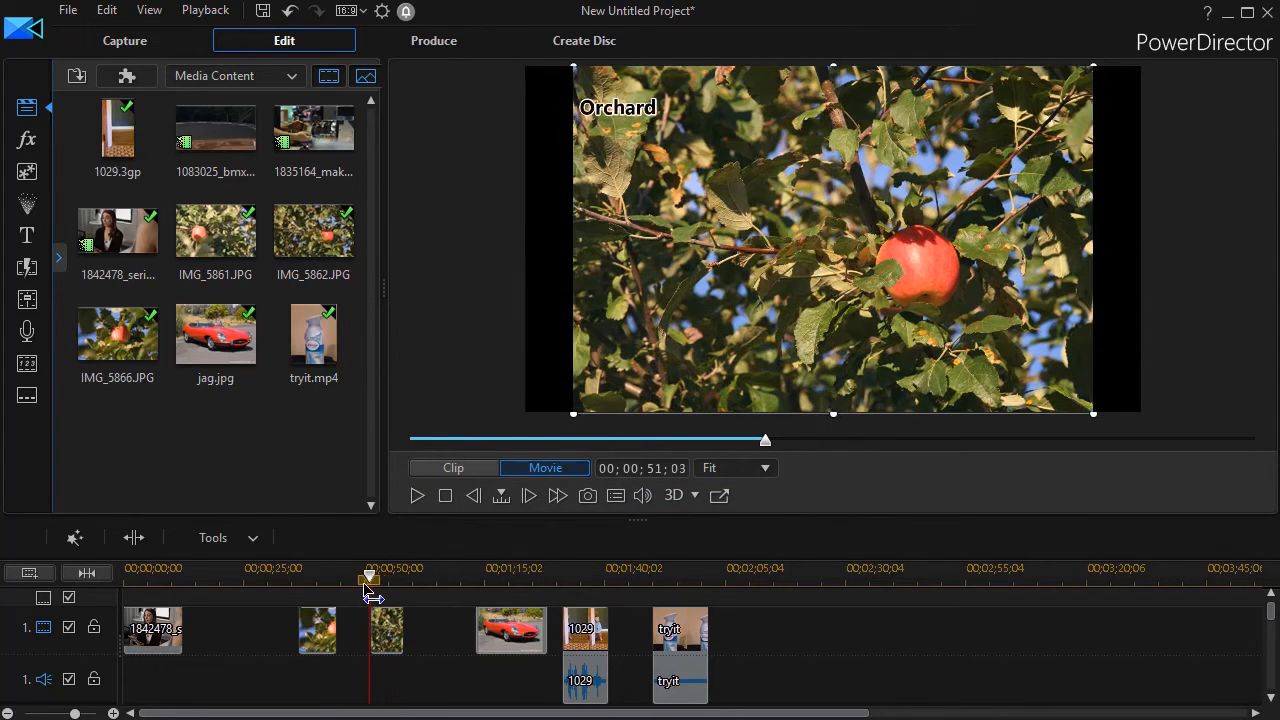
- Play the IMG_5862 clip from its start to check how long the "Orchard" remark shows, and pause playback
{"action": "left_click", "coordinate": [412, 498]}
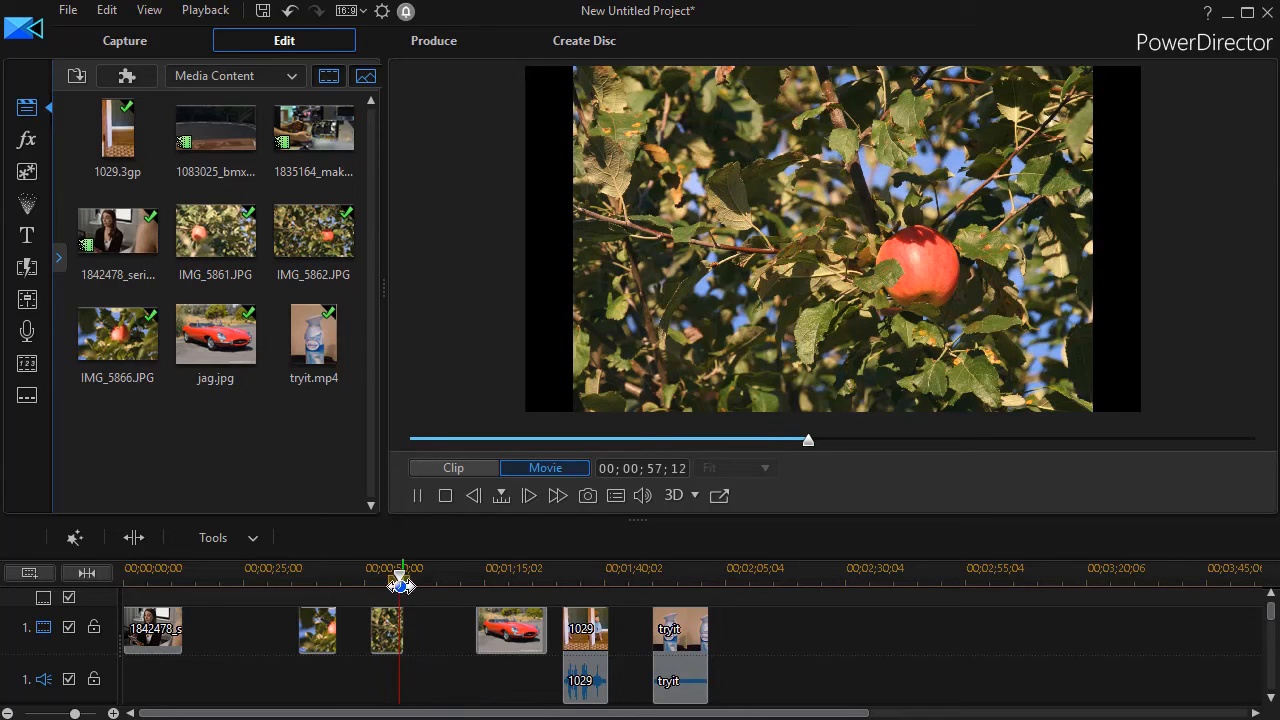
{"action": "left_click", "coordinate": [416, 495]}
- Trim the end of the IMG_5862 clip on track 1 to shorten it to about 6 seconds
{"action": "left_click", "coordinate": [383, 641]}
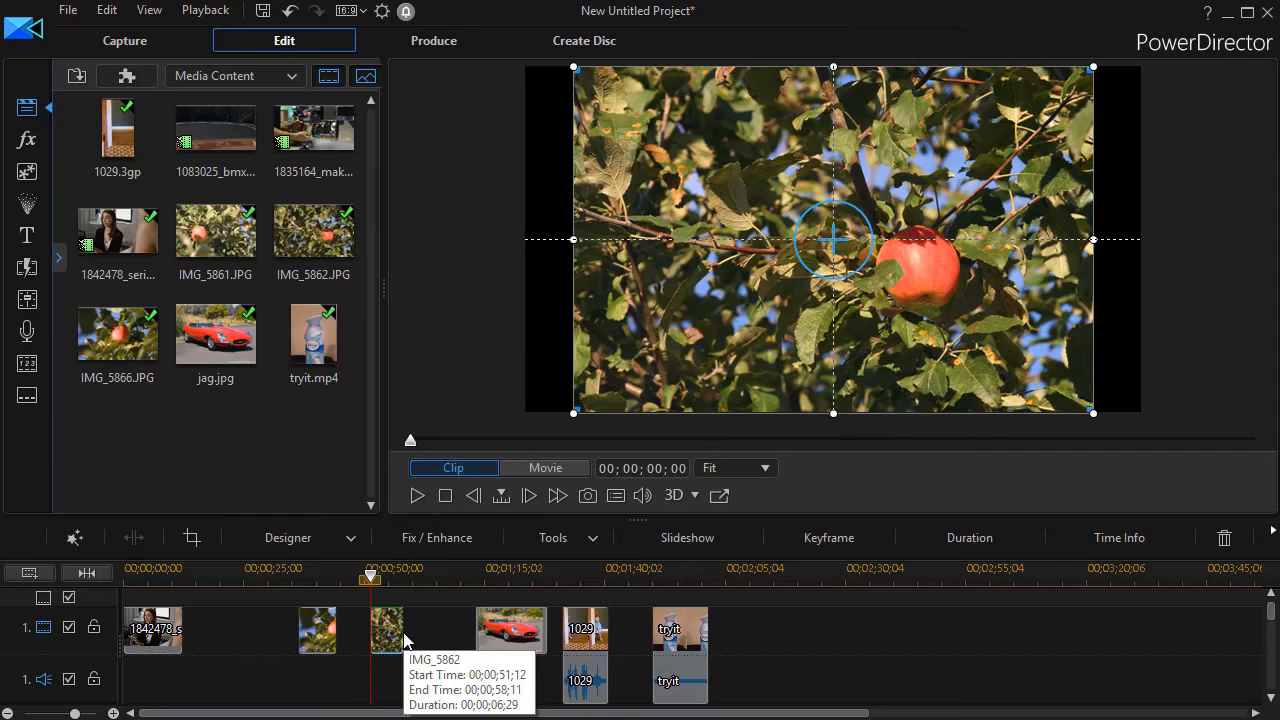
{"action": "mouse_move", "coordinate": [407, 635]}
{"action": "left_mouse_down"}
{"action": "mouse_move", "coordinate": [411, 646]}
{"action": "mouse_move", "coordinate": [396, 640]}
{"action": "left_mouse_up"}
{"action": "left_click", "coordinate": [445, 655]}
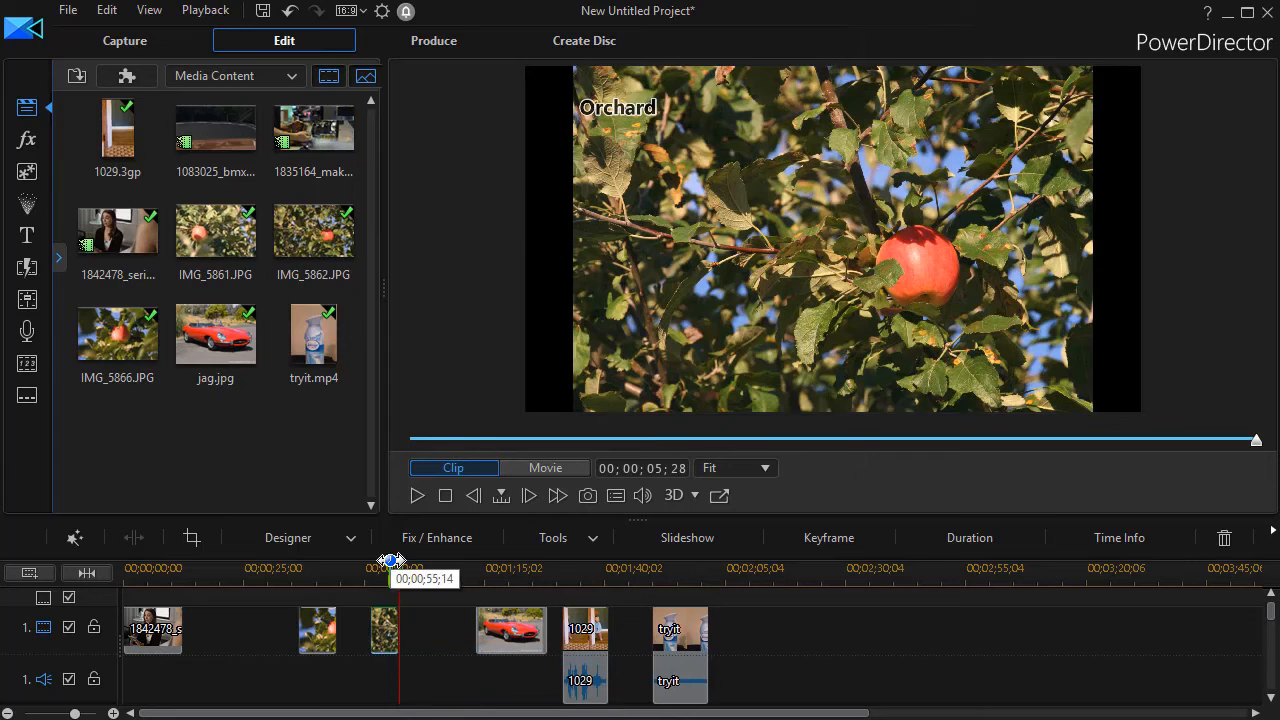
- Return the playhead to about the start of the shortened IMG_5862 clip and play the movie from there
{"action": "left_click", "coordinate": [376, 576]}
{"action": "left_click", "coordinate": [371, 580]}
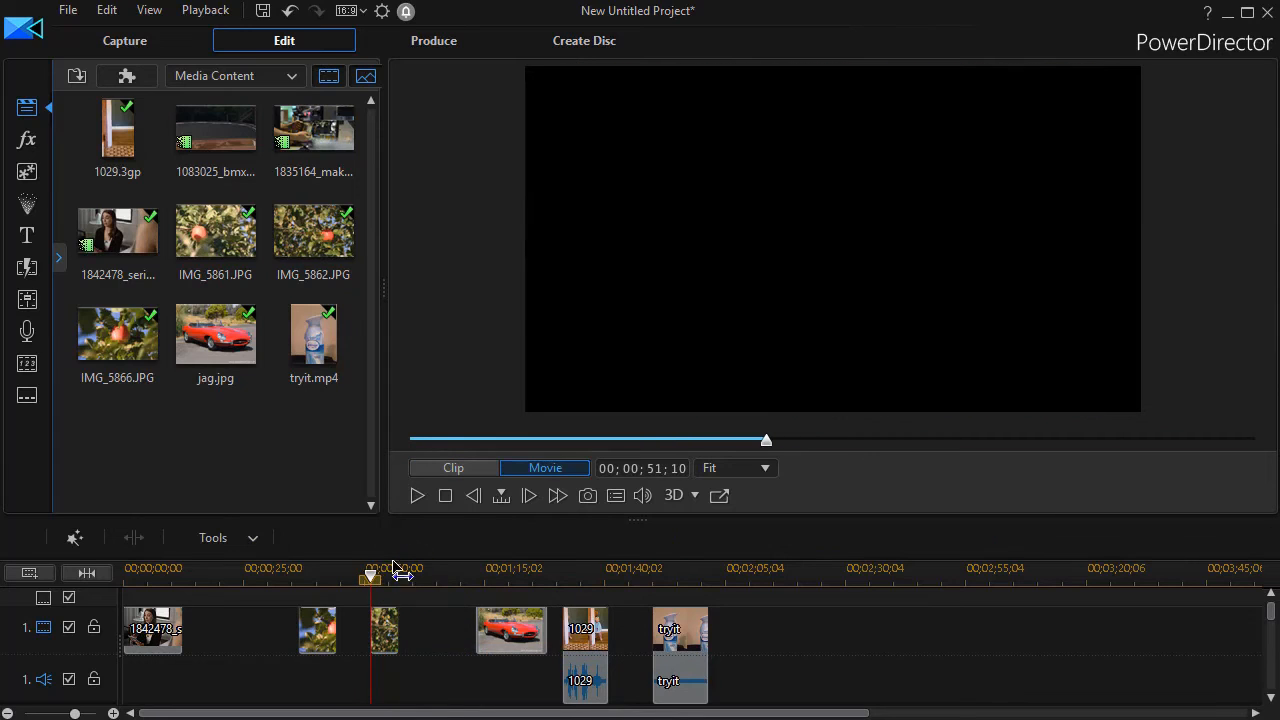
{"action": "left_click", "coordinate": [416, 495]}
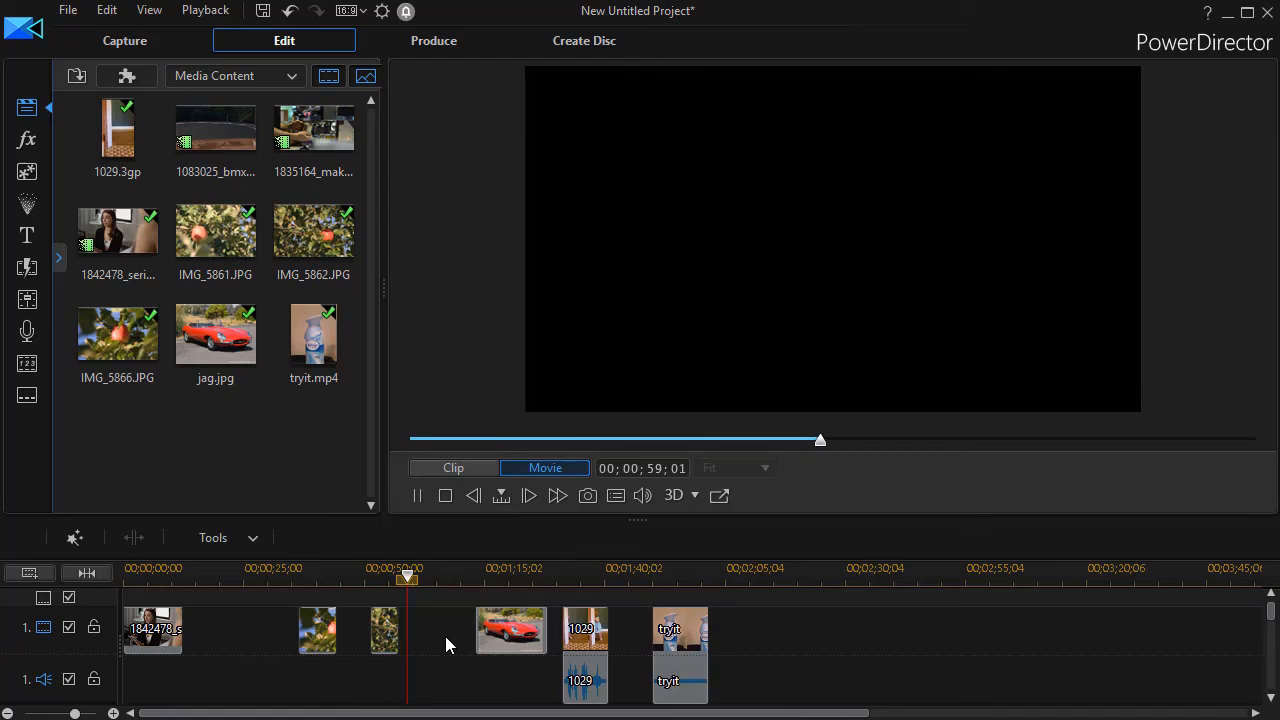
- Look at the photo clips on track 2, and select the IMG_5862 clip on track 1
{"action": "left_click_drag", "start_coordinate": [1272, 620], "coordinate": [1266, 631]}
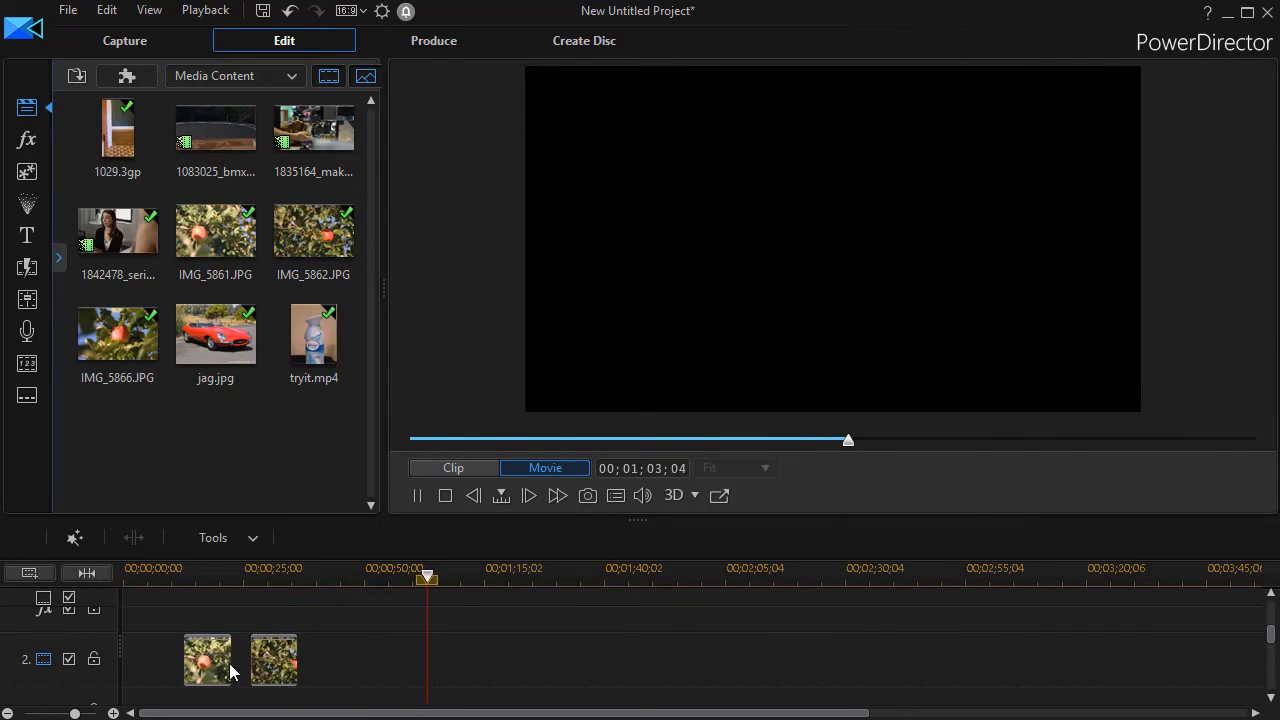
{"action": "left_click_drag", "start_coordinate": [1271, 632], "coordinate": [1271, 605]}
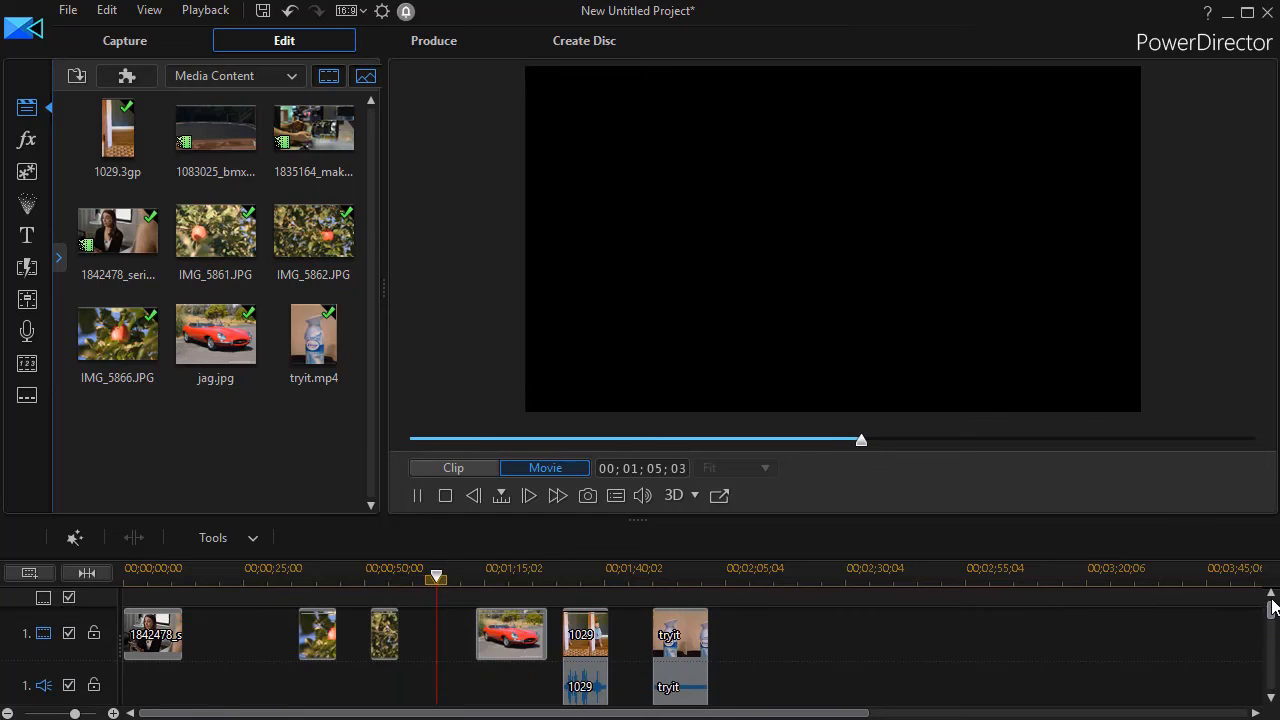
{"action": "left_click", "coordinate": [385, 635]}
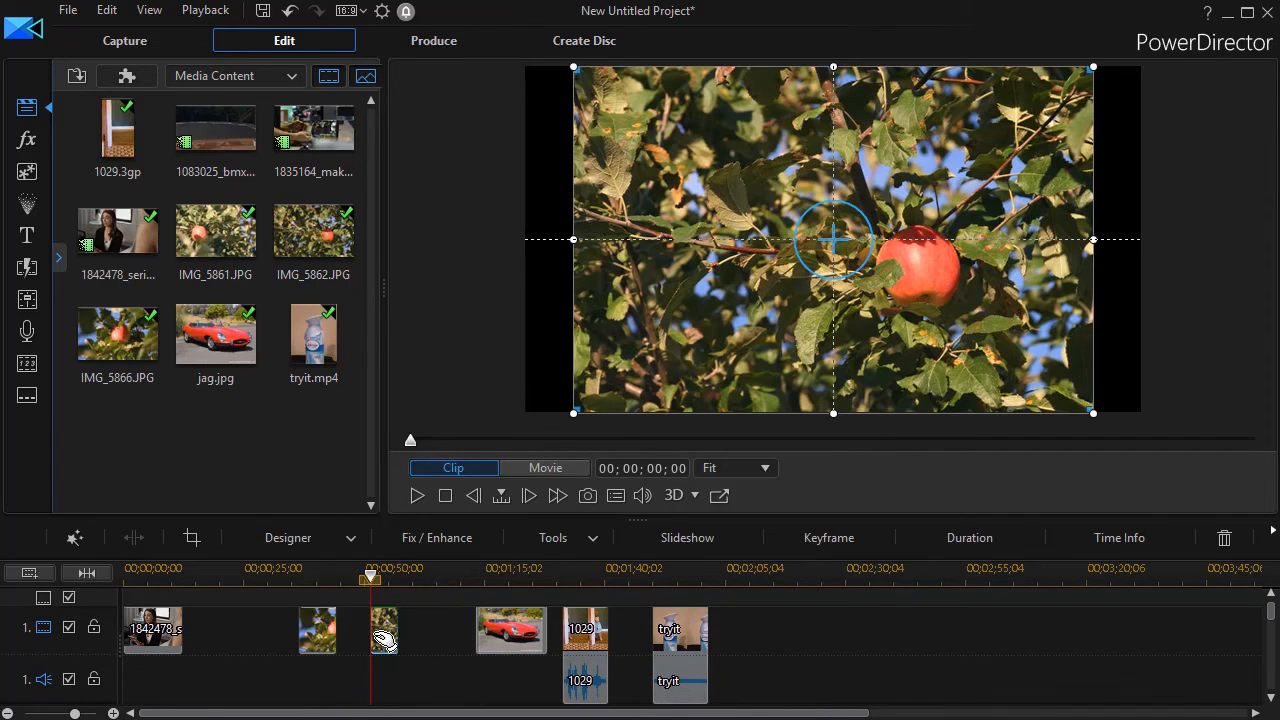